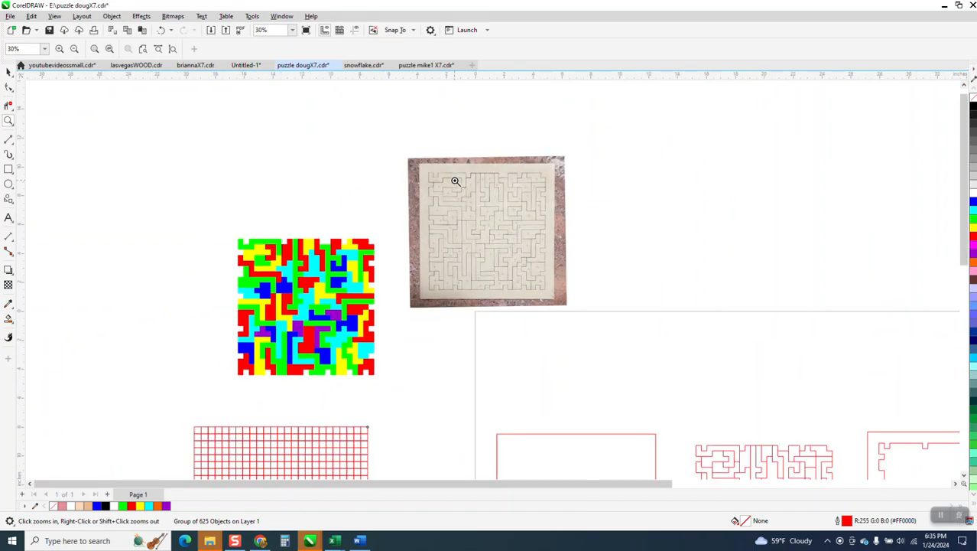
Examine the photo of the wooden puzzle and the coloured layout of its pieces up close
{"action": "left_click_drag", "start_coordinate": [424, 169], "coordinate": [581, 349]}
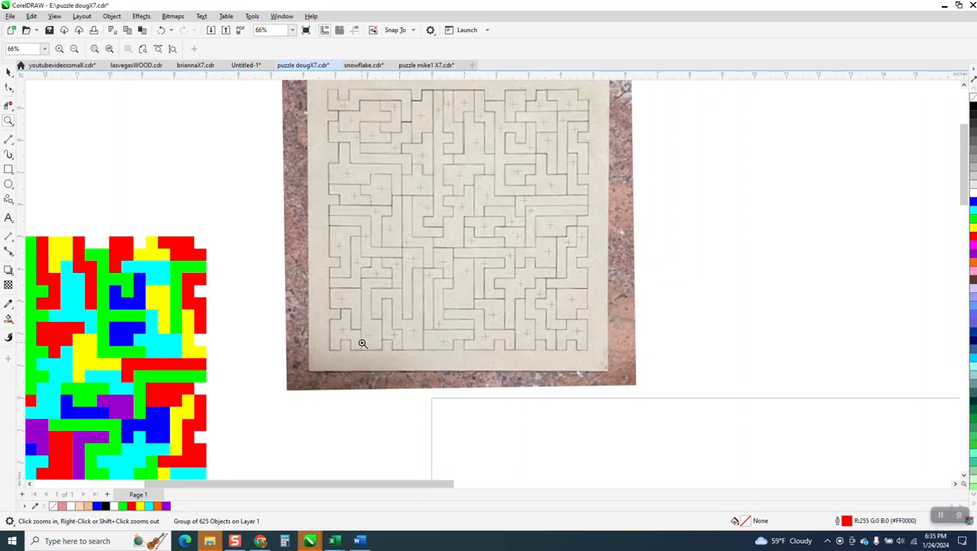
{"action": "scroll", "coordinate": [349, 303], "scroll_direction": "down", "scroll_amount": 1}
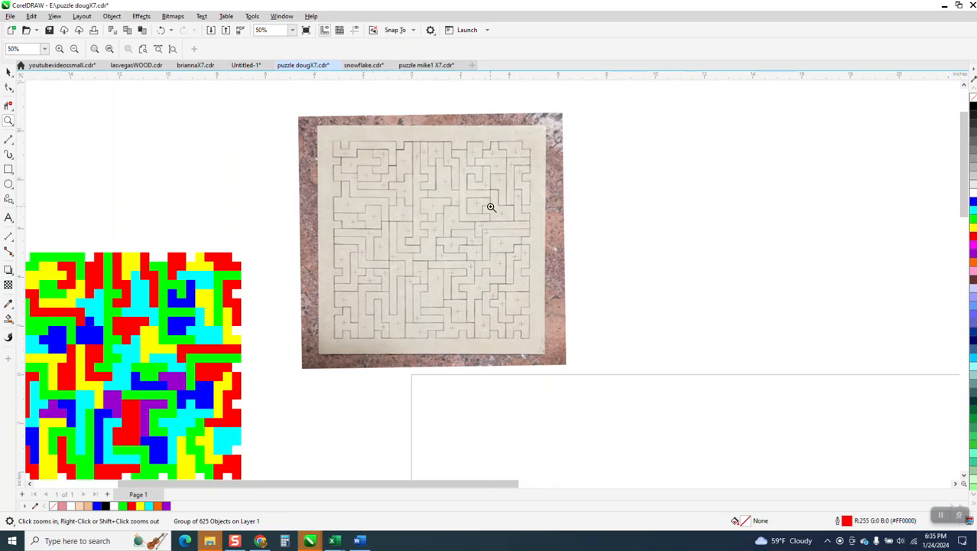
{"action": "left_click_drag", "start_coordinate": [413, 236], "coordinate": [542, 309]}
{"action": "scroll", "coordinate": [465, 214], "scroll_direction": "down", "scroll_amount": 3}
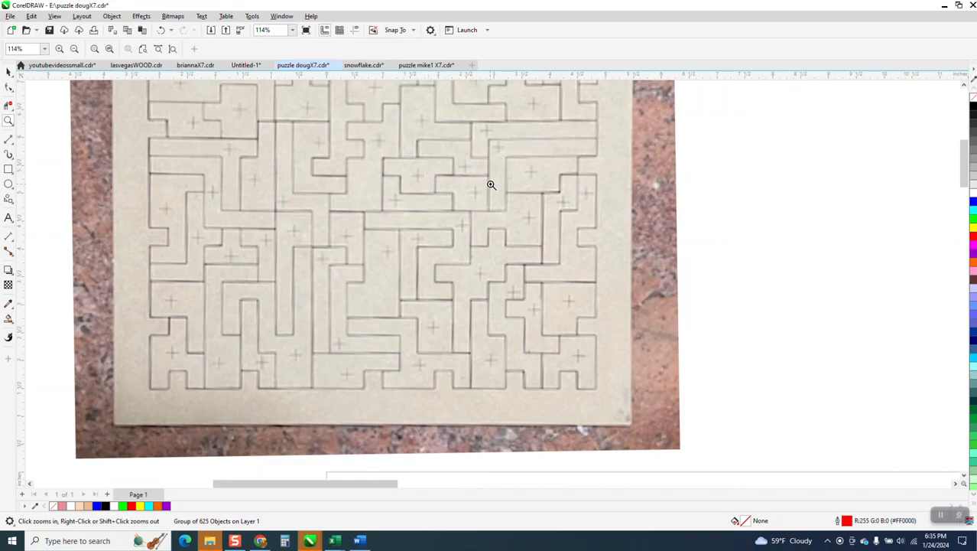
{"action": "scroll", "coordinate": [428, 225], "scroll_direction": "down", "scroll_amount": 1}
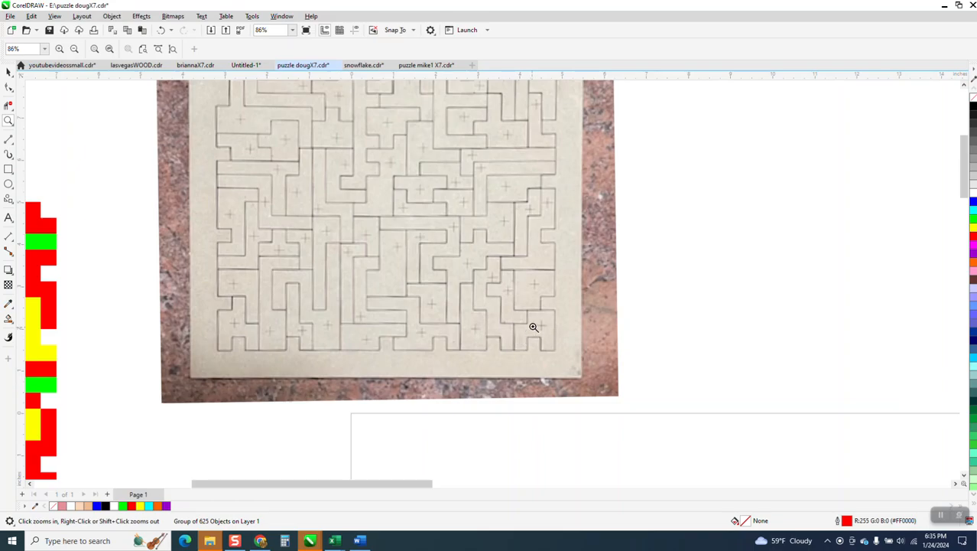
{"action": "scroll", "coordinate": [539, 324], "scroll_direction": "down", "scroll_amount": 4}
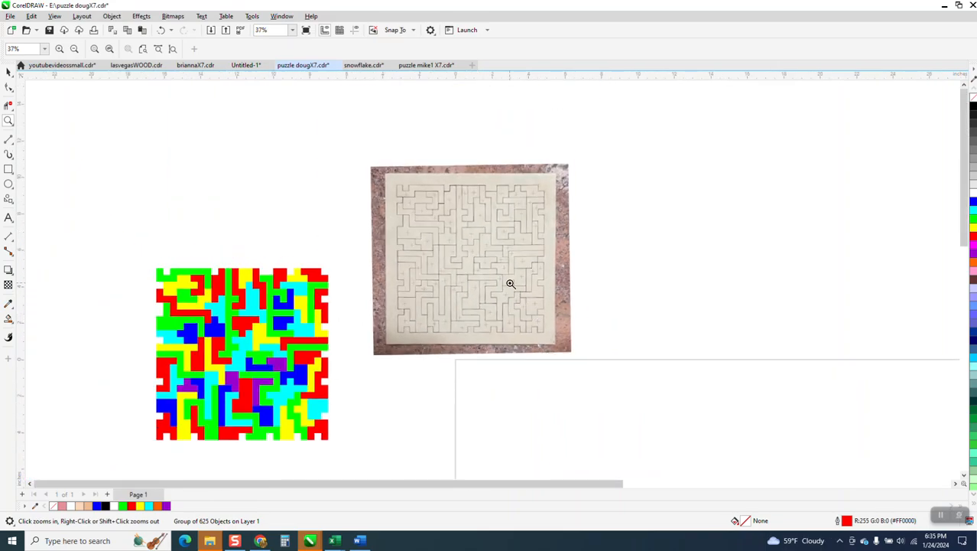
{"action": "left_click_drag", "start_coordinate": [200, 270], "coordinate": [356, 426]}
{"action": "scroll", "coordinate": [283, 252], "scroll_direction": "down", "scroll_amount": 2}
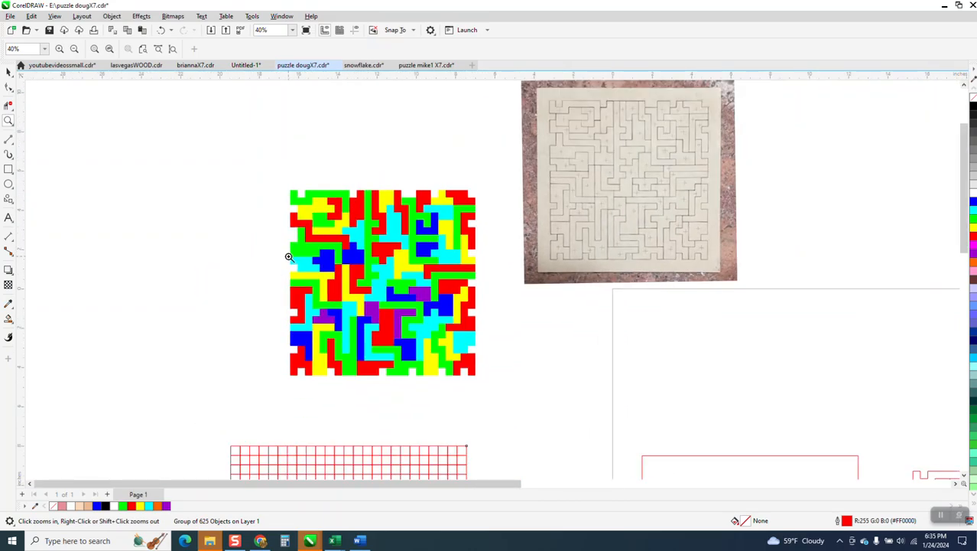
{"action": "left_click_drag", "start_coordinate": [275, 191], "coordinate": [490, 389]}
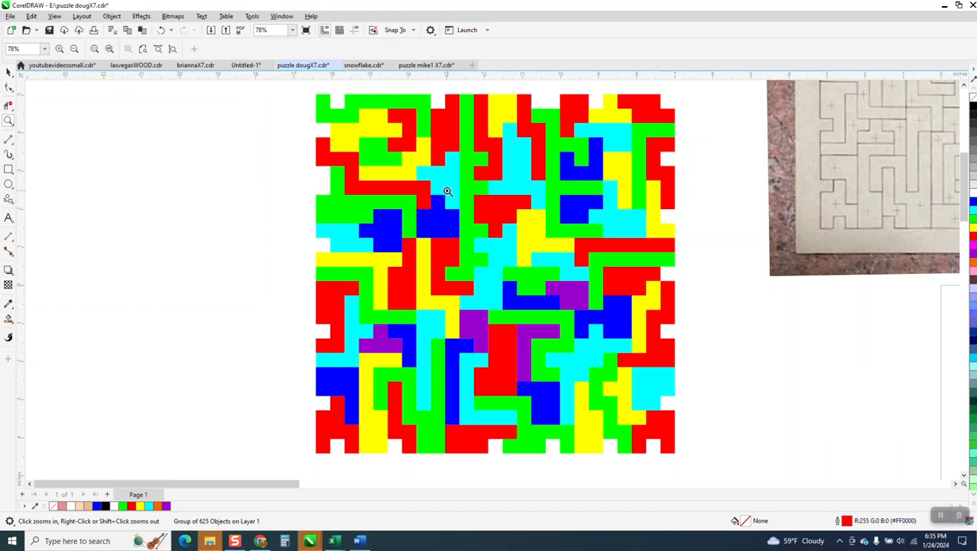
{"action": "scroll", "coordinate": [434, 201], "scroll_direction": "down", "scroll_amount": 1}
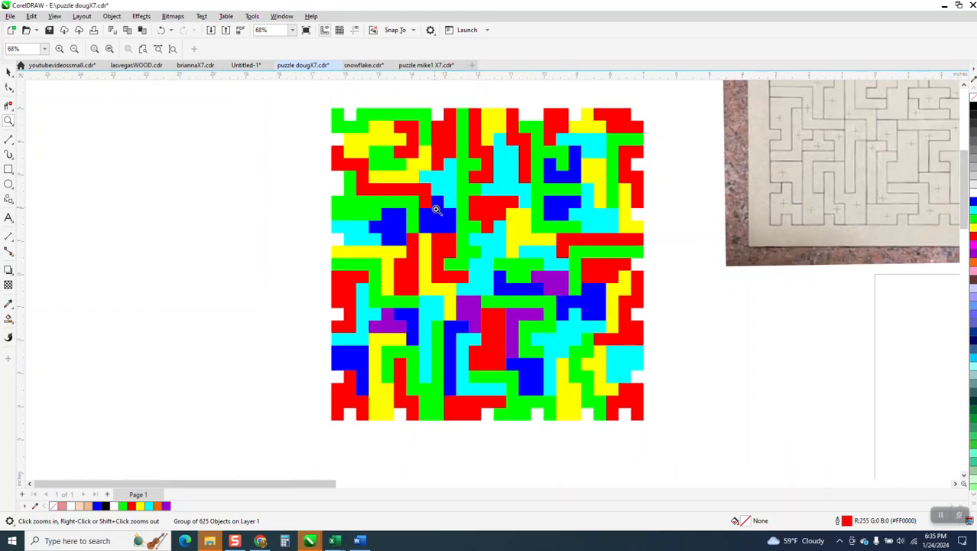
{"action": "scroll", "coordinate": [435, 209], "scroll_direction": "down", "scroll_amount": 5}
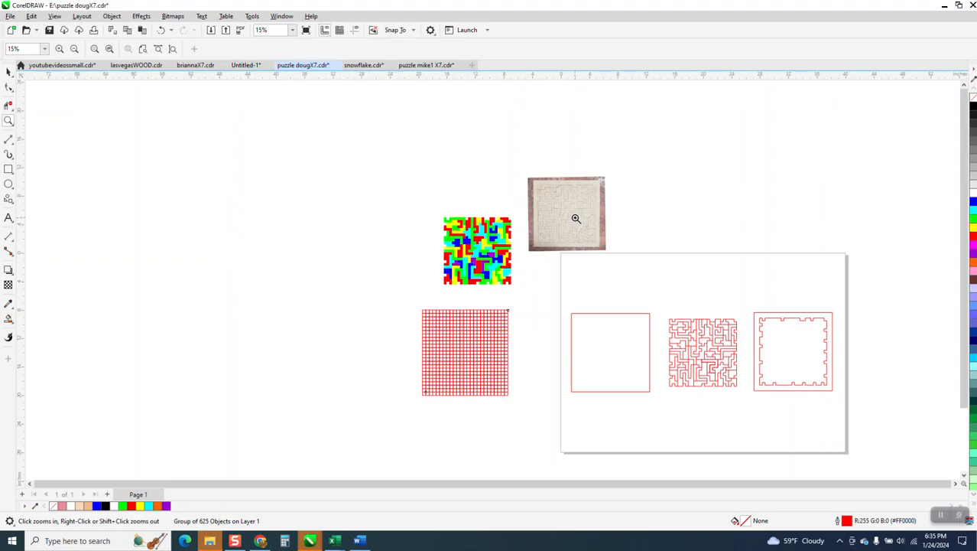
Give the notched frame a black outline and centre it on the page around the puzzle pieces
{"action": "left_click_drag", "start_coordinate": [556, 305], "coordinate": [841, 402]}
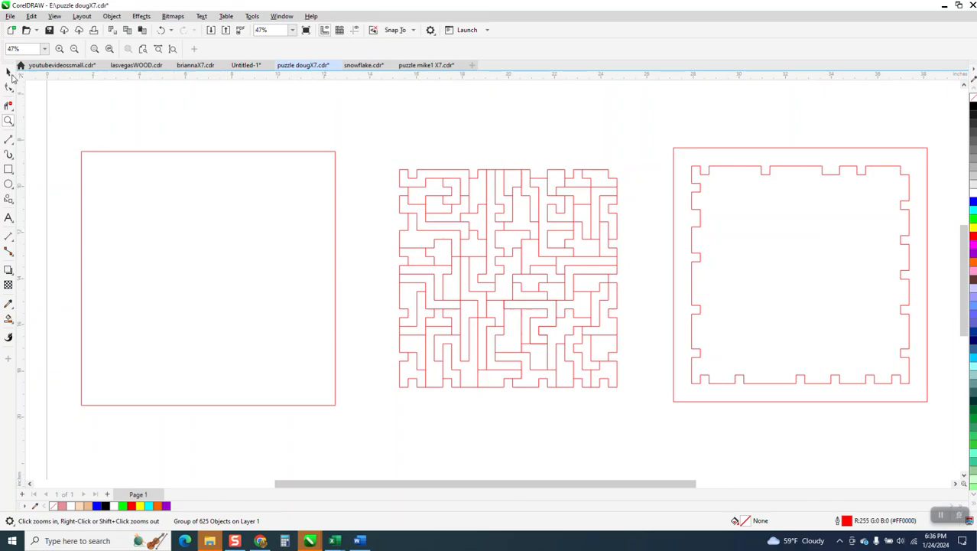
{"action": "left_click", "coordinate": [8, 73]}
{"action": "left_click", "coordinate": [249, 209]}
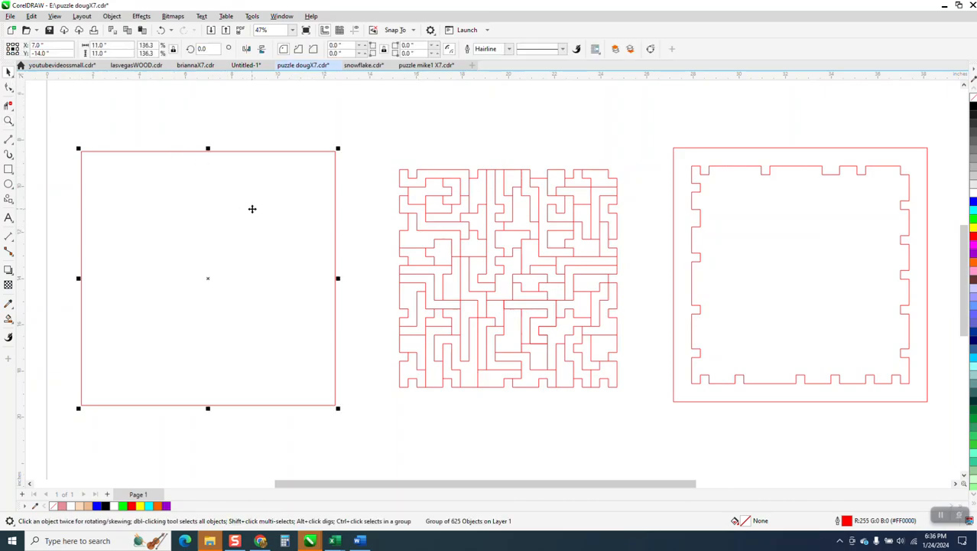
{"action": "left_click", "coordinate": [411, 191]}
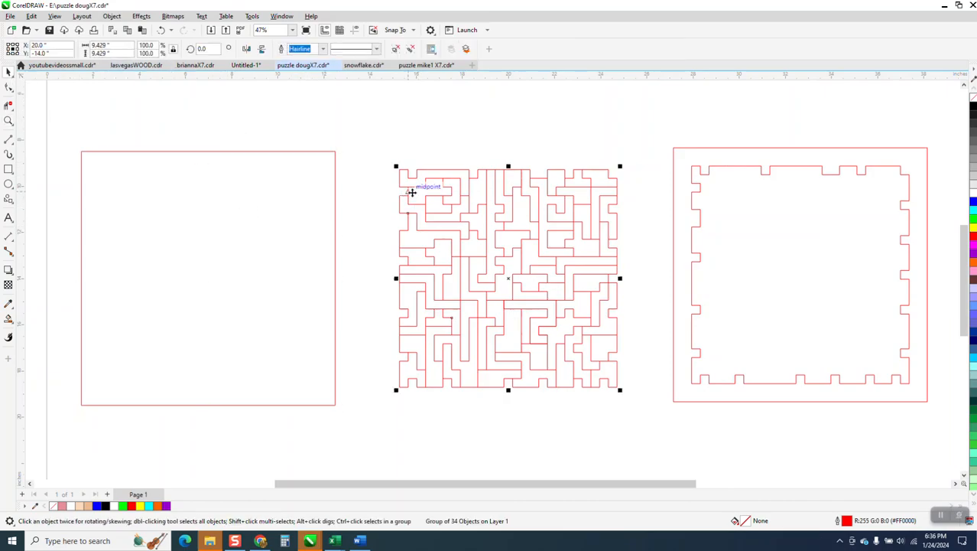
{"action": "left_click", "coordinate": [687, 166]}
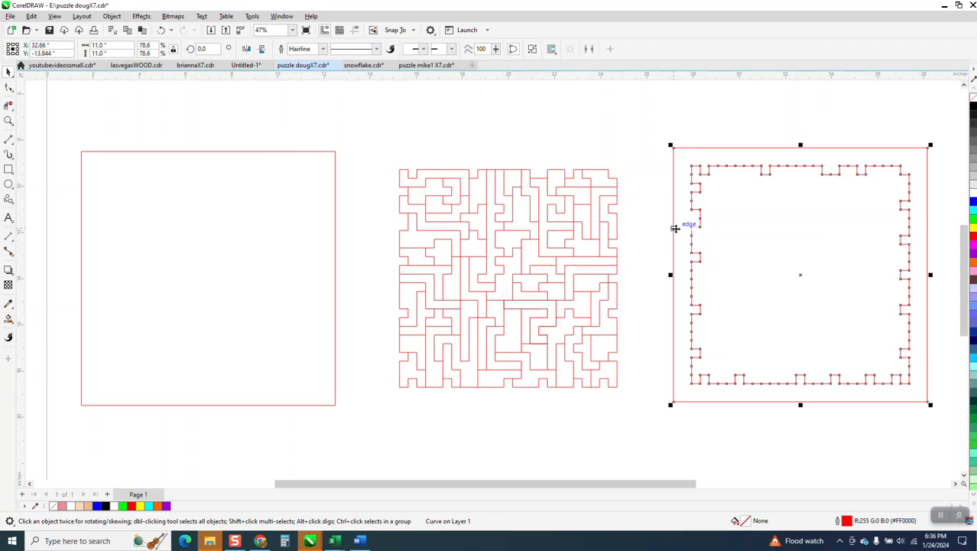
{"action": "right_click", "coordinate": [974, 107]}
{"action": "key", "text": "p"}
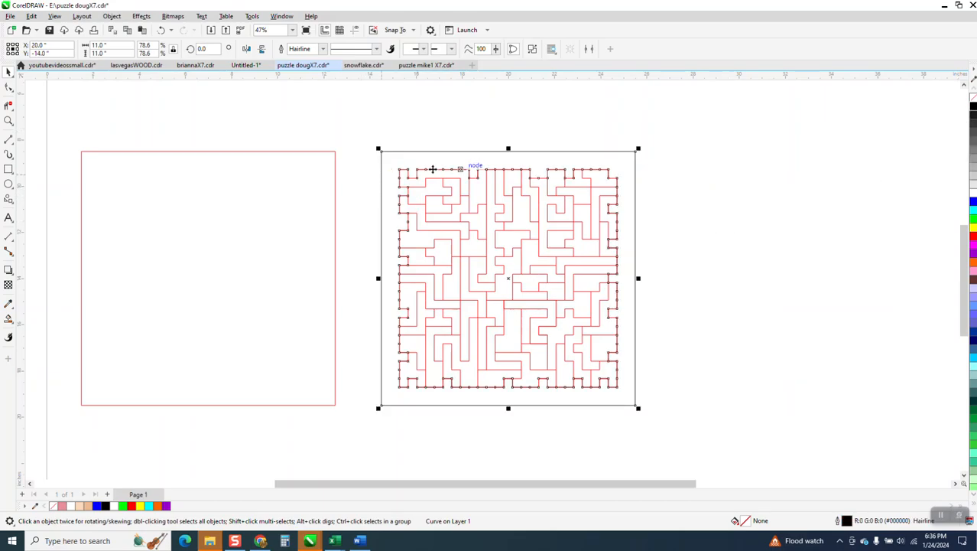
Move the black notched frame off the puzzle pieces to the empty space on their right
{"action": "left_click", "coordinate": [9, 121]}
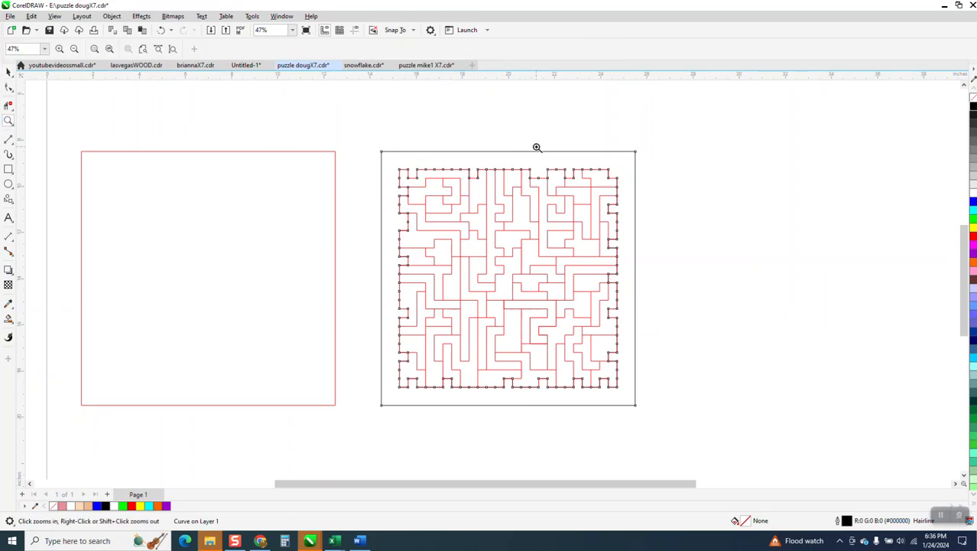
{"action": "left_click", "coordinate": [8, 72]}
{"action": "left_click_drag", "start_coordinate": [609, 153], "coordinate": [869, 157]}
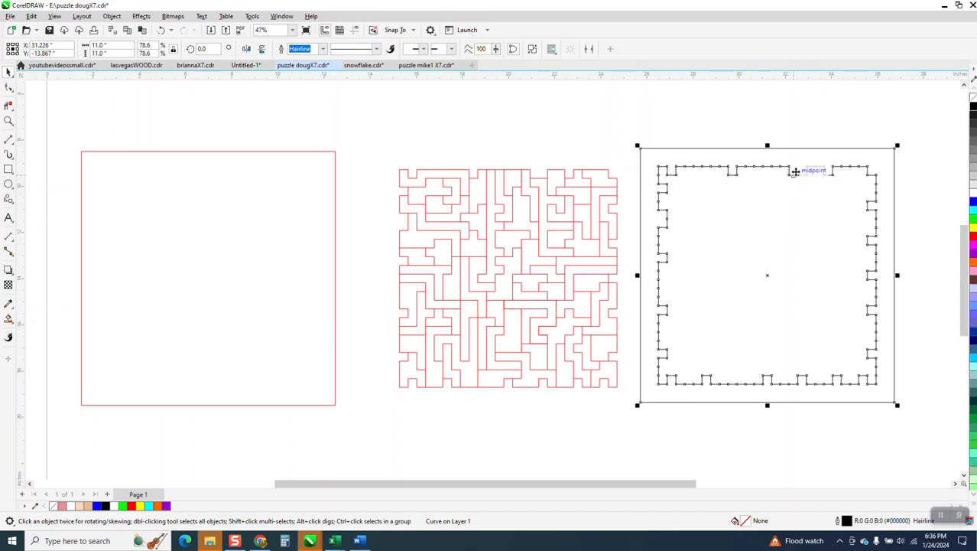
Compare the coloured piece layout with the photo of the wooden puzzle, examining the lines between the pieces
{"action": "scroll", "coordinate": [796, 171], "scroll_direction": "down", "scroll_amount": 3}
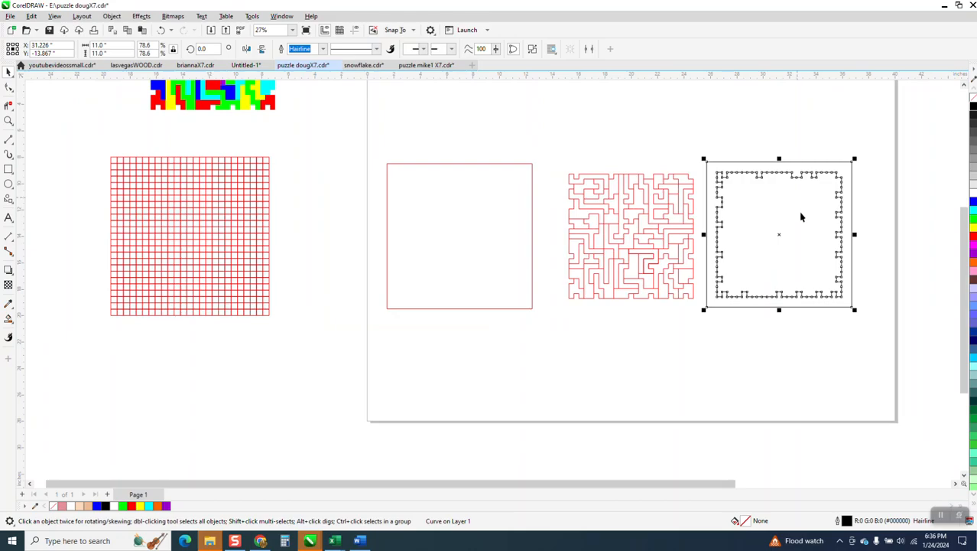
{"action": "scroll", "coordinate": [549, 259], "scroll_direction": "down", "scroll_amount": 1}
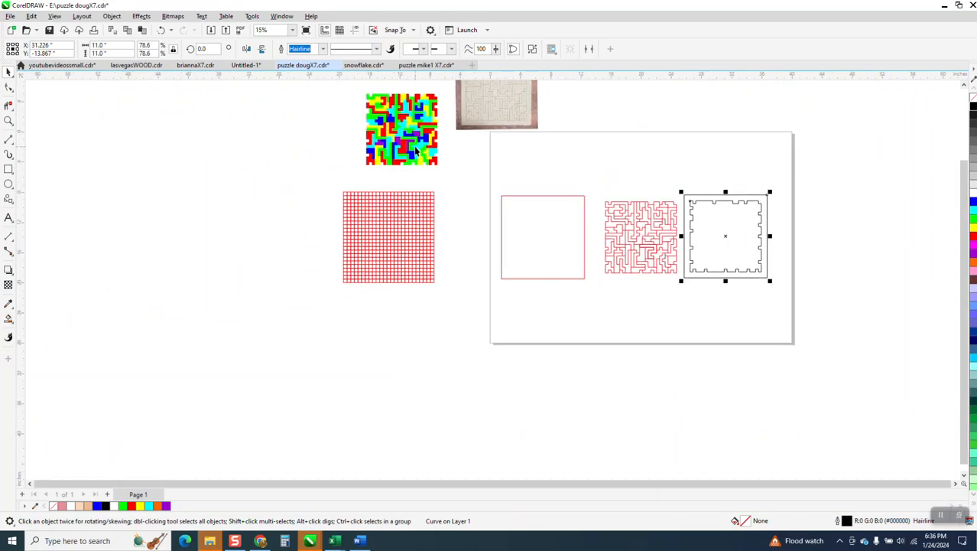
{"action": "left_click", "coordinate": [8, 121]}
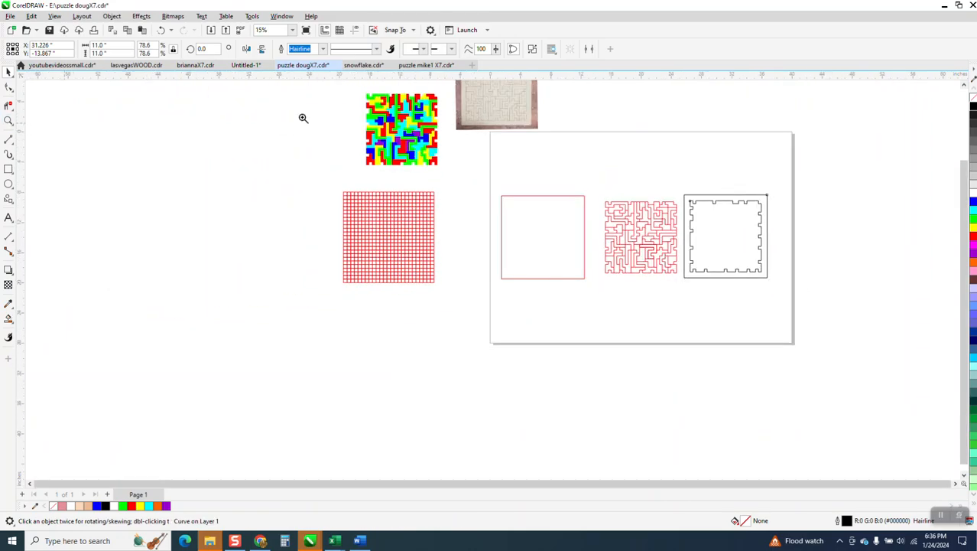
{"action": "left_click_drag", "start_coordinate": [369, 94], "coordinate": [514, 184]}
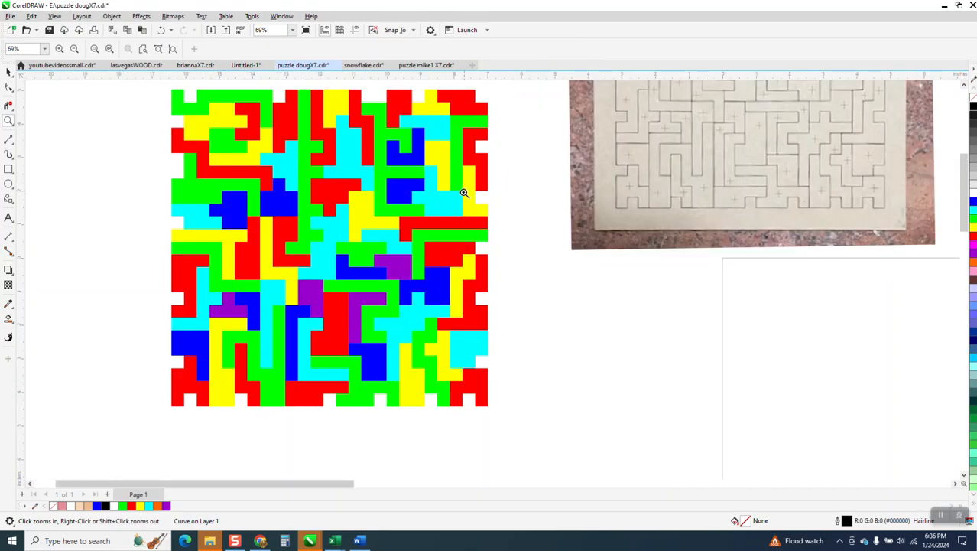
{"action": "scroll", "coordinate": [468, 193], "scroll_direction": "down", "scroll_amount": 2}
{"action": "left_click_drag", "start_coordinate": [530, 146], "coordinate": [785, 249]}
{"action": "scroll", "coordinate": [723, 257], "scroll_direction": "down", "scroll_amount": 3}
{"action": "scroll", "coordinate": [517, 268], "scroll_direction": "down", "scroll_amount": 5}
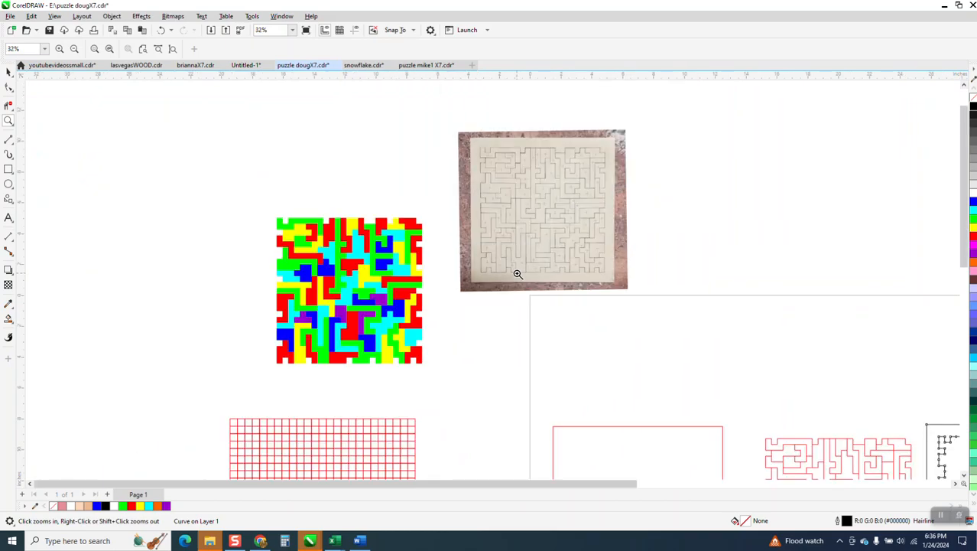
{"action": "left_click_drag", "start_coordinate": [487, 150], "coordinate": [700, 293]}
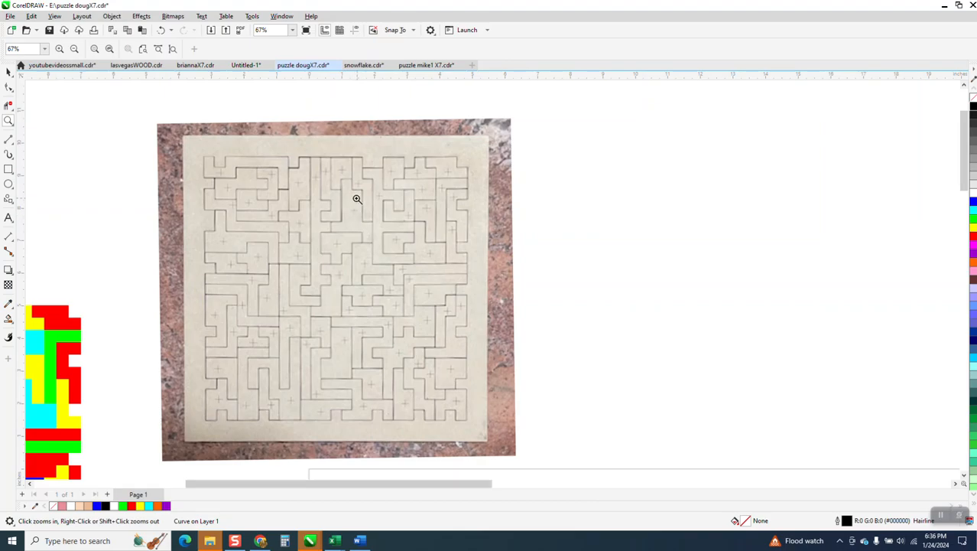
{"action": "scroll", "coordinate": [455, 214], "scroll_direction": "down", "scroll_amount": 1}
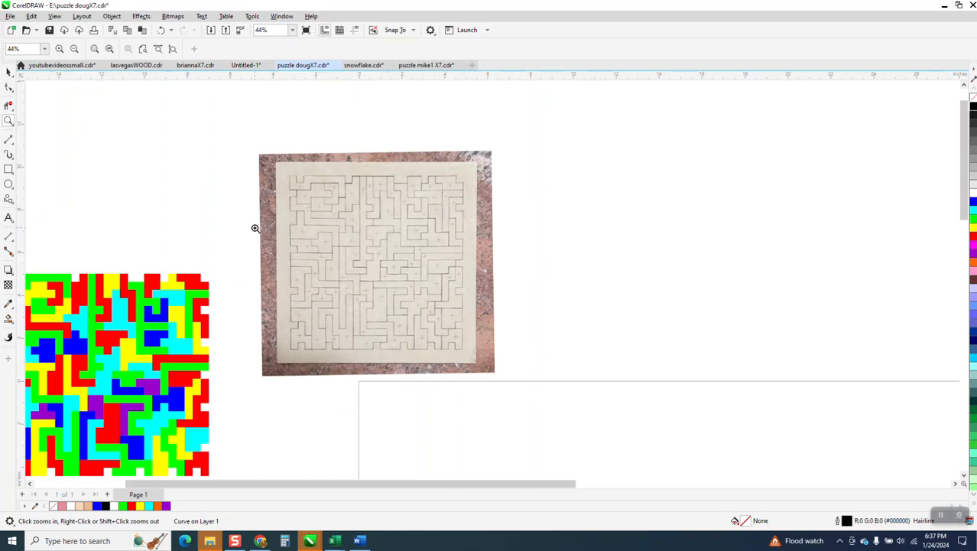
{"action": "left_click", "coordinate": [11, 110]}
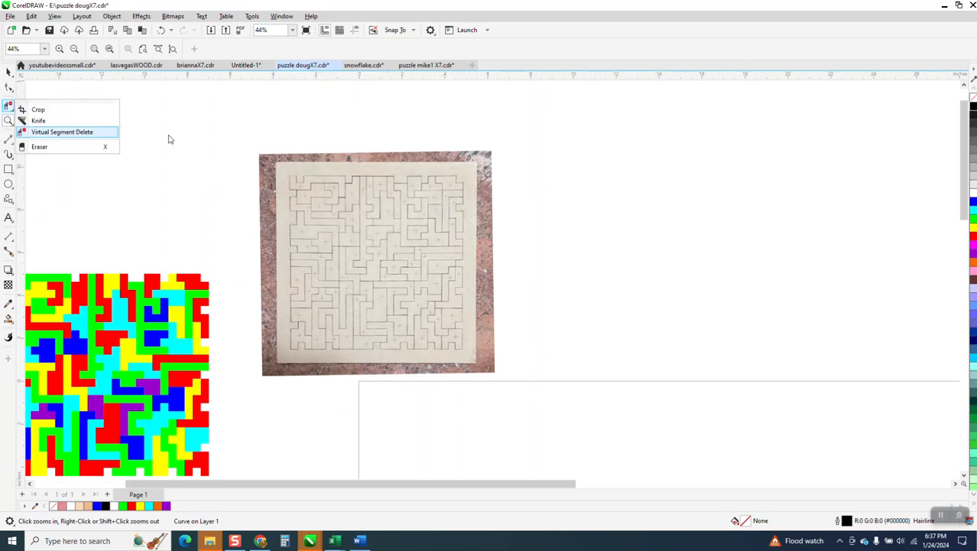
{"action": "left_click", "coordinate": [49, 126]}
{"action": "left_click_drag", "start_coordinate": [250, 150], "coordinate": [596, 391]}
{"action": "right_click", "coordinate": [453, 285]}
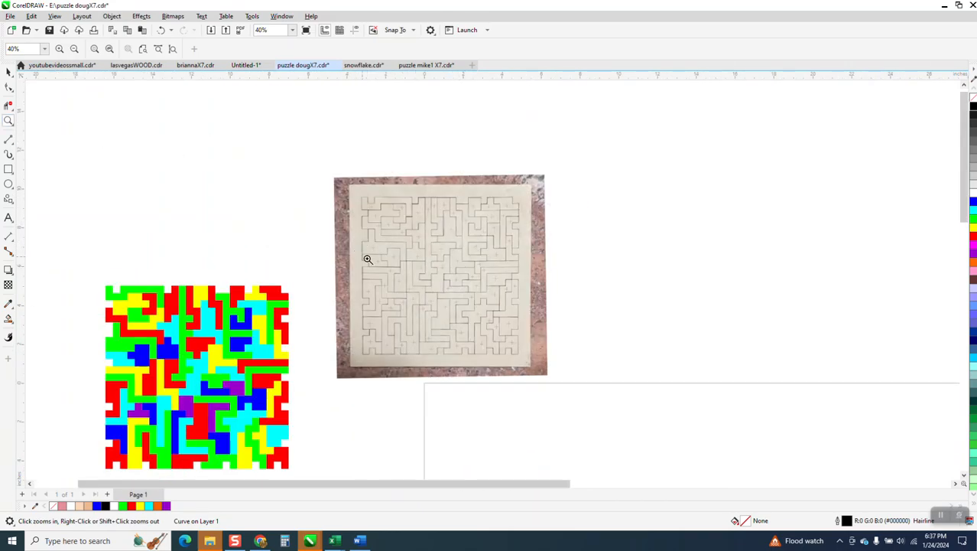
{"action": "right_click", "coordinate": [394, 232]}
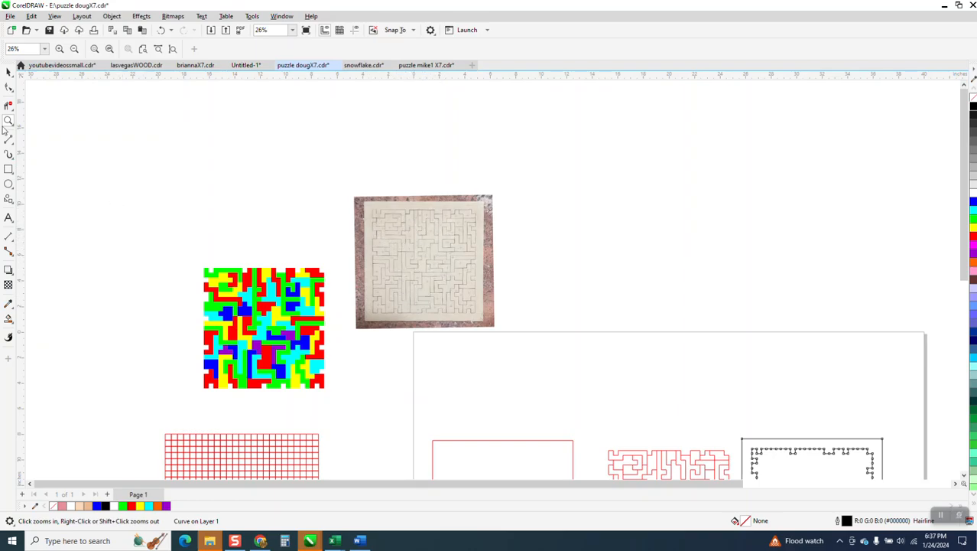
{"action": "left_click_drag", "start_coordinate": [323, 192], "coordinate": [571, 374]}
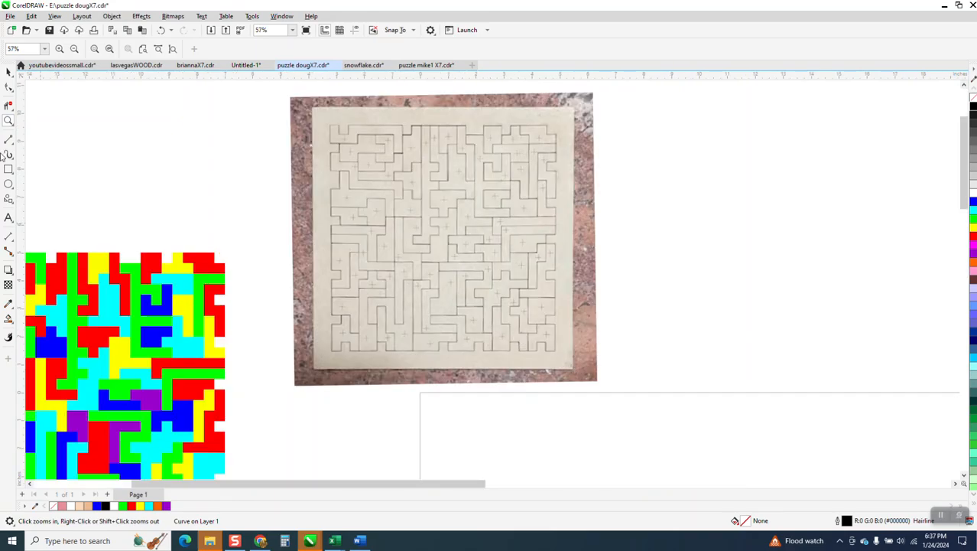
Review the blank square, puzzle piece and frame outlines against the puzzle photo, and clear the frame selection
{"action": "left_click", "coordinate": [9, 72]}
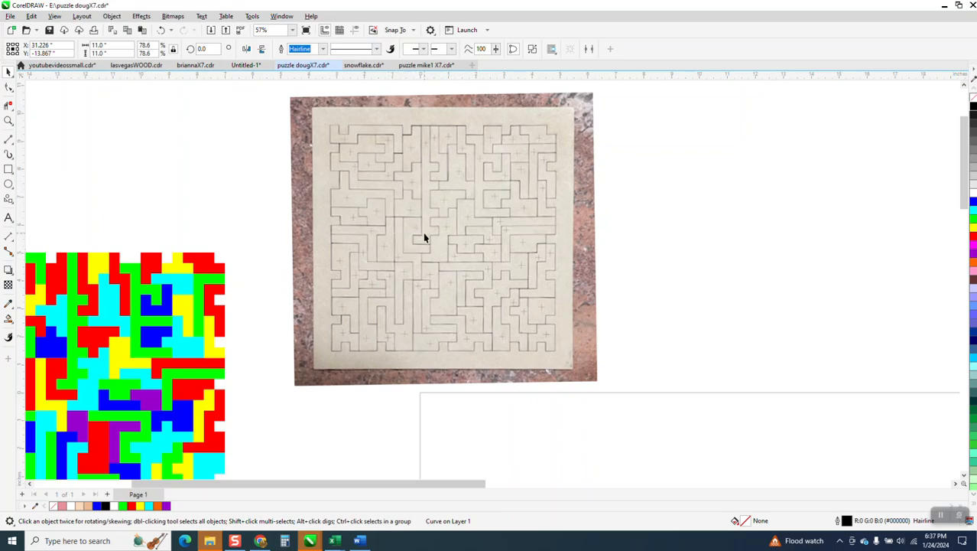
{"action": "scroll", "coordinate": [478, 252], "scroll_direction": "down", "scroll_amount": 5}
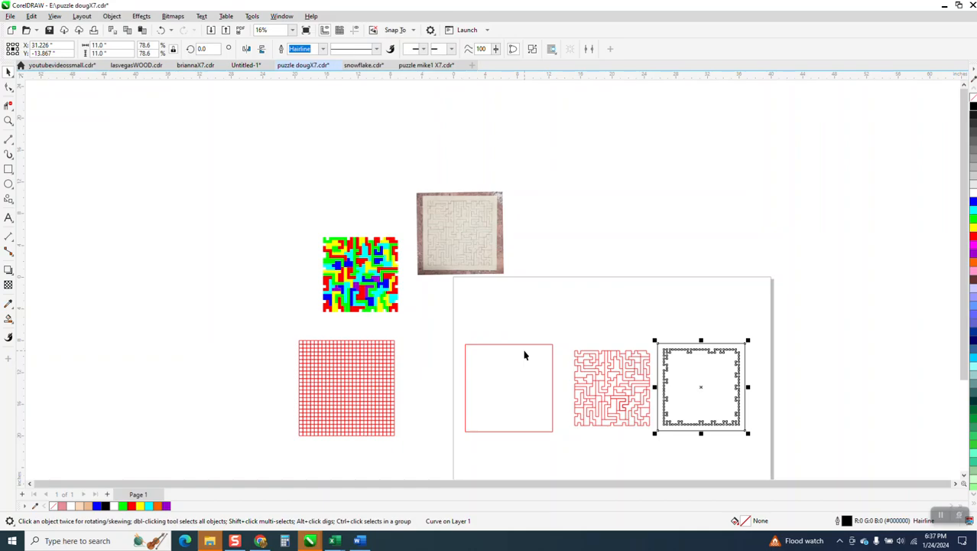
{"action": "left_click", "coordinate": [8, 120]}
{"action": "left_click_drag", "start_coordinate": [439, 309], "coordinate": [752, 448]}
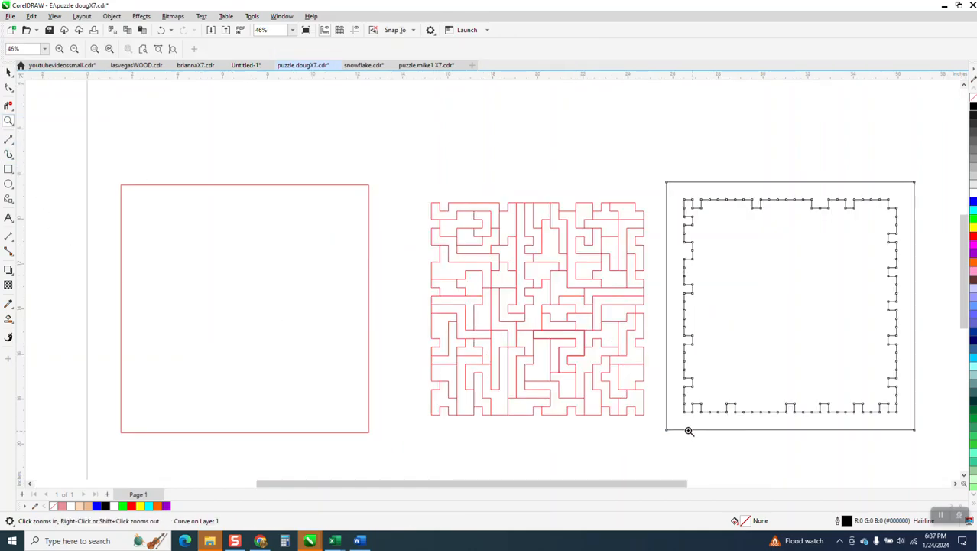
{"action": "left_click", "coordinate": [8, 71]}
{"action": "scroll", "coordinate": [446, 361], "scroll_direction": "down", "scroll_amount": 3}
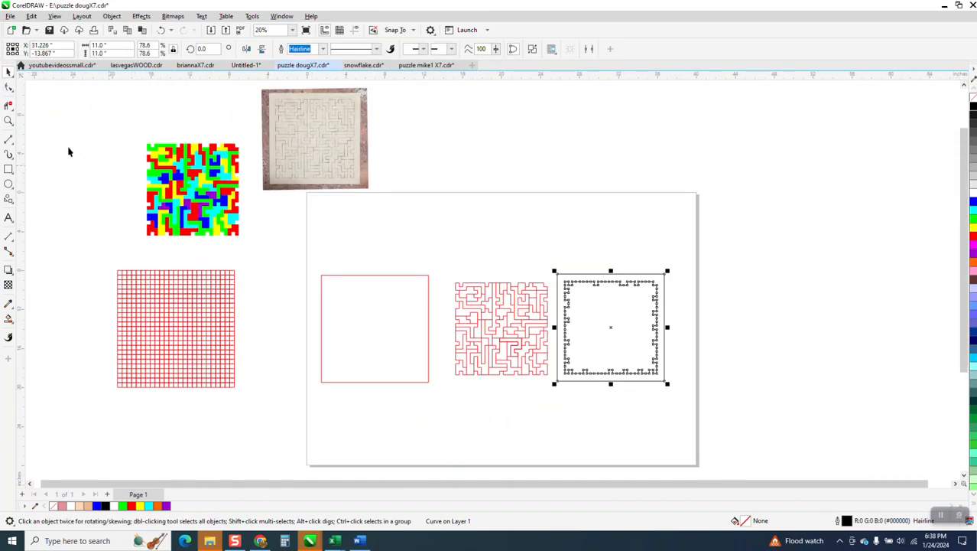
{"action": "left_click", "coordinate": [8, 120]}
{"action": "left_click_drag", "start_coordinate": [260, 145], "coordinate": [506, 216]}
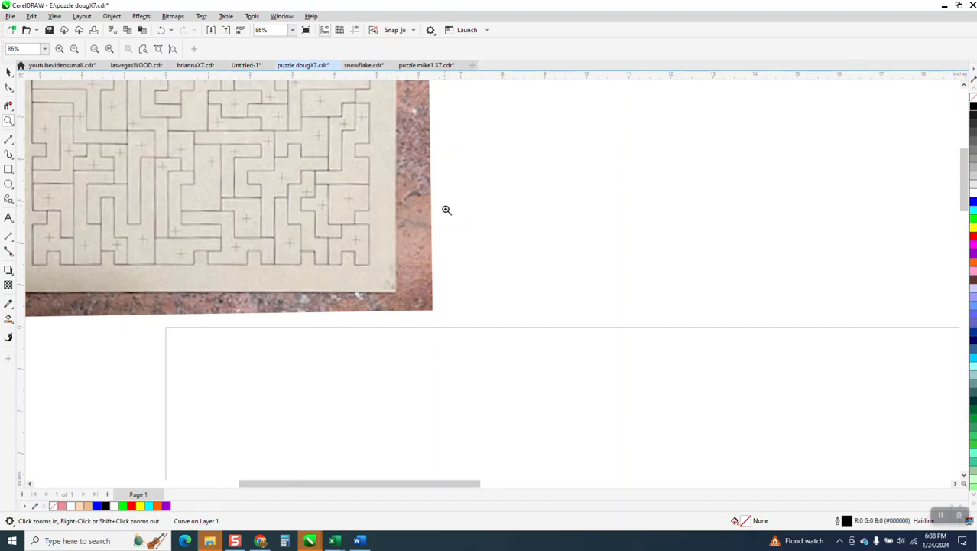
{"action": "scroll", "coordinate": [397, 282], "scroll_direction": "down", "scroll_amount": 5}
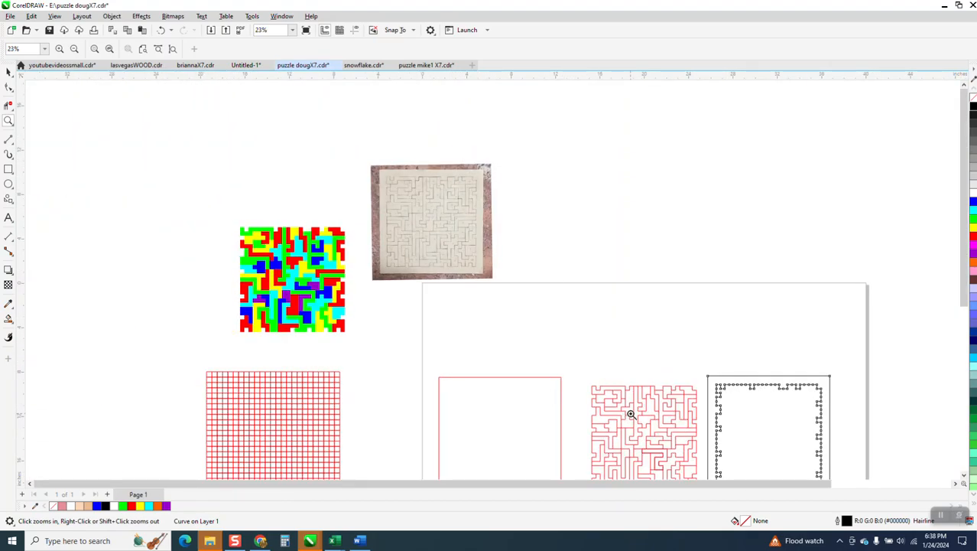
{"action": "left_click_drag", "start_coordinate": [353, 155], "coordinate": [616, 309]}
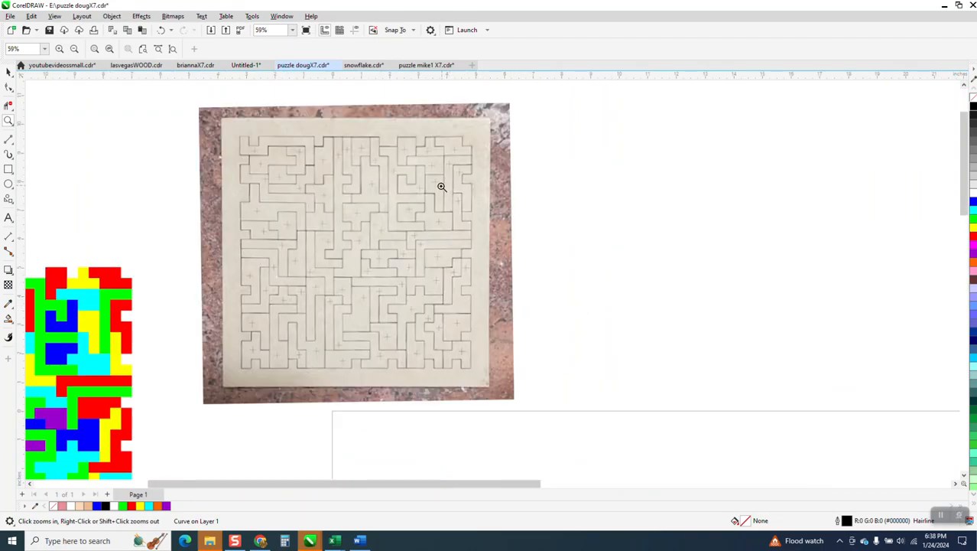
{"action": "scroll", "coordinate": [405, 184], "scroll_direction": "down", "scroll_amount": 5}
{"action": "key", "text": "space"}
{"action": "left_click", "coordinate": [461, 332]}
{"action": "left_click", "coordinate": [652, 330]}
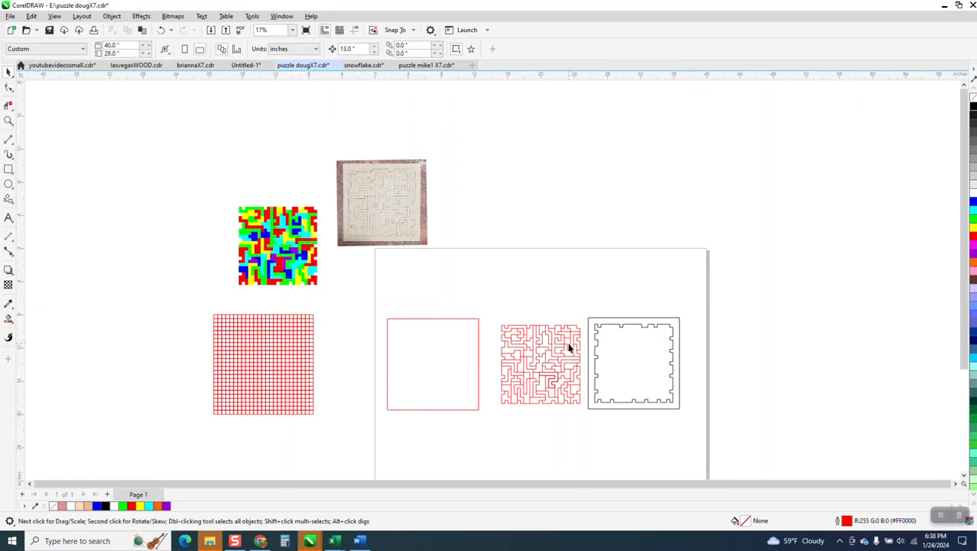
Examine the puzzle piece outlines and the red square grid up close, and look up the Graph Paper tool
{"action": "left_click", "coordinate": [429, 341]}
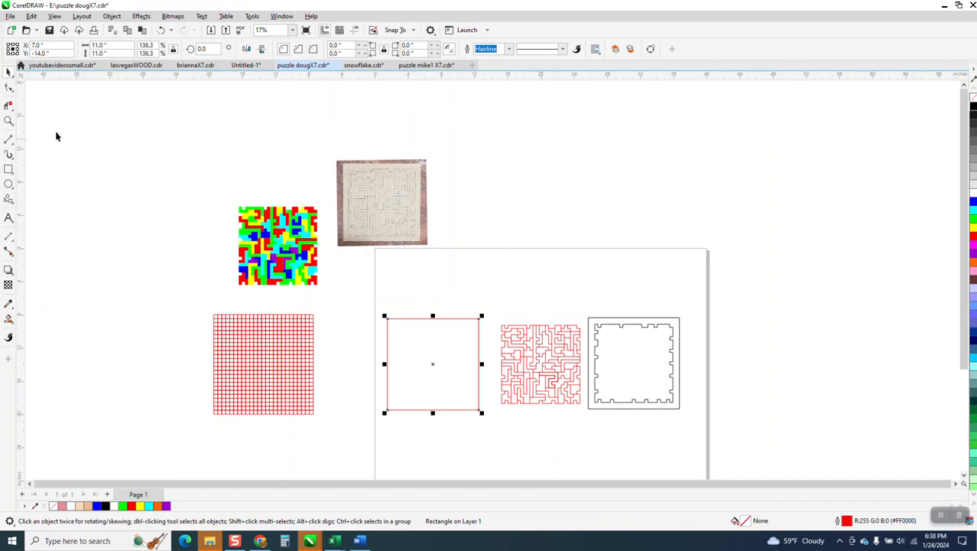
{"action": "left_click", "coordinate": [8, 121]}
{"action": "left_click_drag", "start_coordinate": [506, 324], "coordinate": [596, 358]}
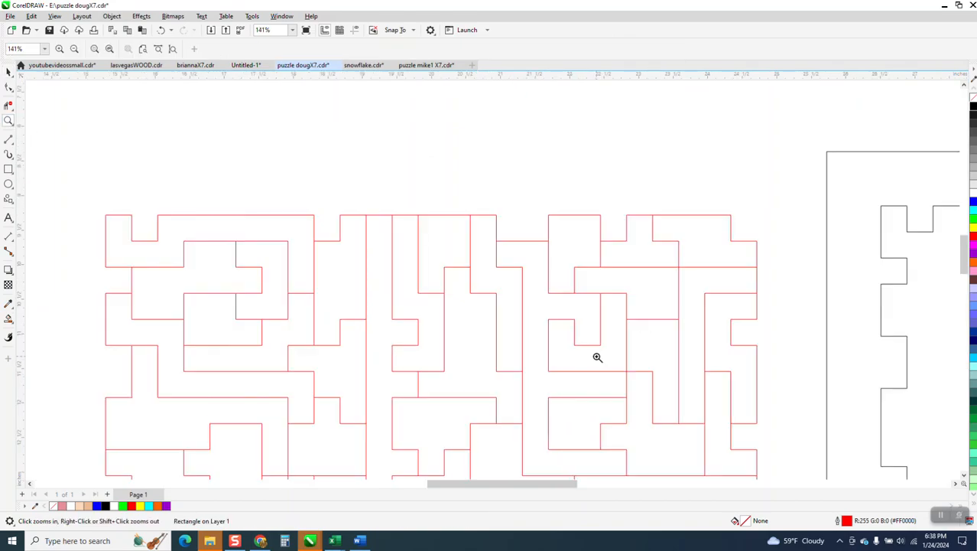
{"action": "right_click", "coordinate": [542, 325]}
{"action": "right_click", "coordinate": [517, 242]}
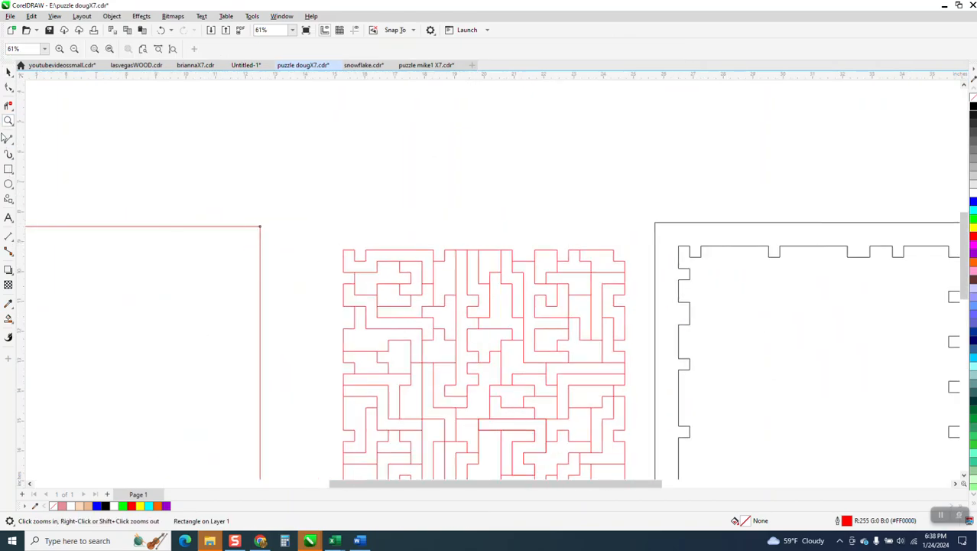
{"action": "right_click", "coordinate": [408, 258]}
{"action": "right_click", "coordinate": [342, 263]}
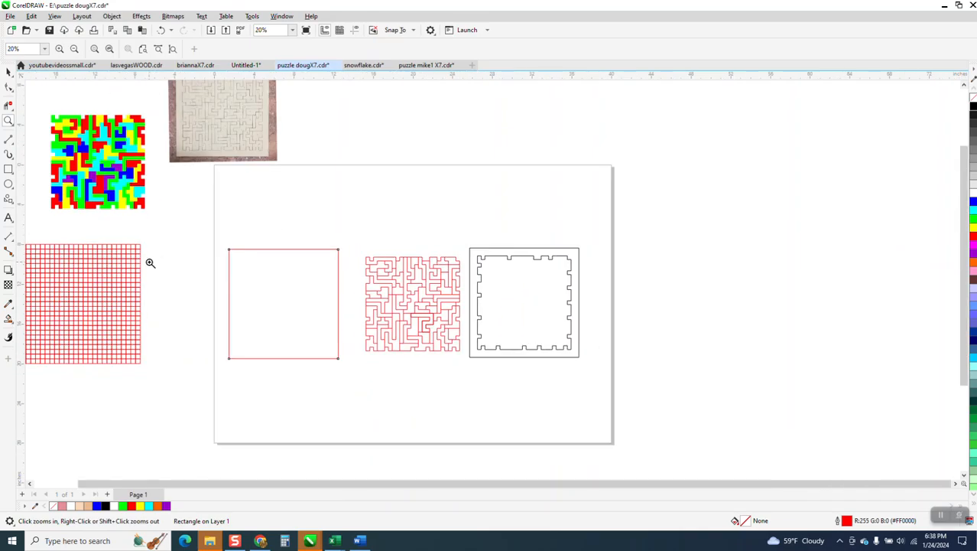
{"action": "left_click_drag", "start_coordinate": [127, 240], "coordinate": [157, 265]}
{"action": "scroll", "coordinate": [295, 284], "scroll_direction": "down", "scroll_amount": 6}
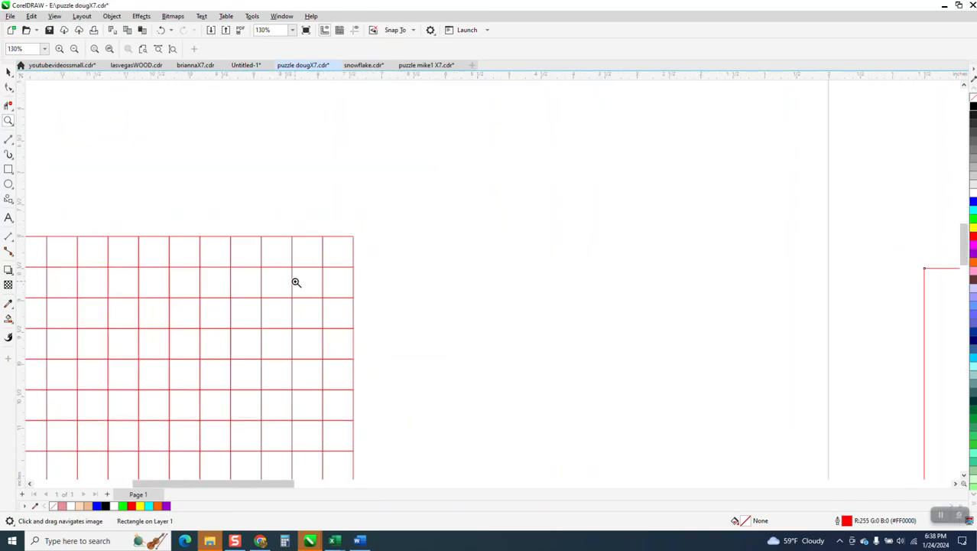
{"action": "left_click", "coordinate": [11, 204]}
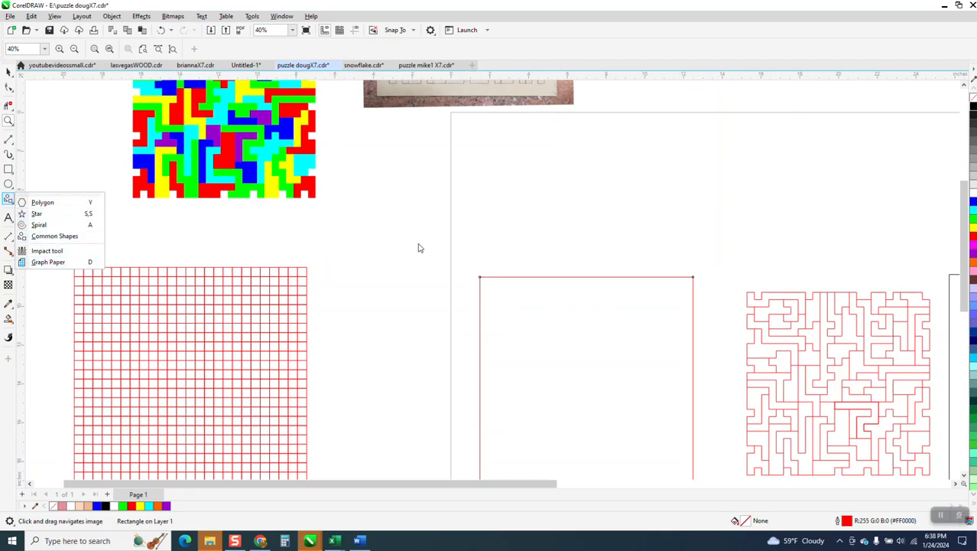
{"action": "left_click", "coordinate": [8, 71]}
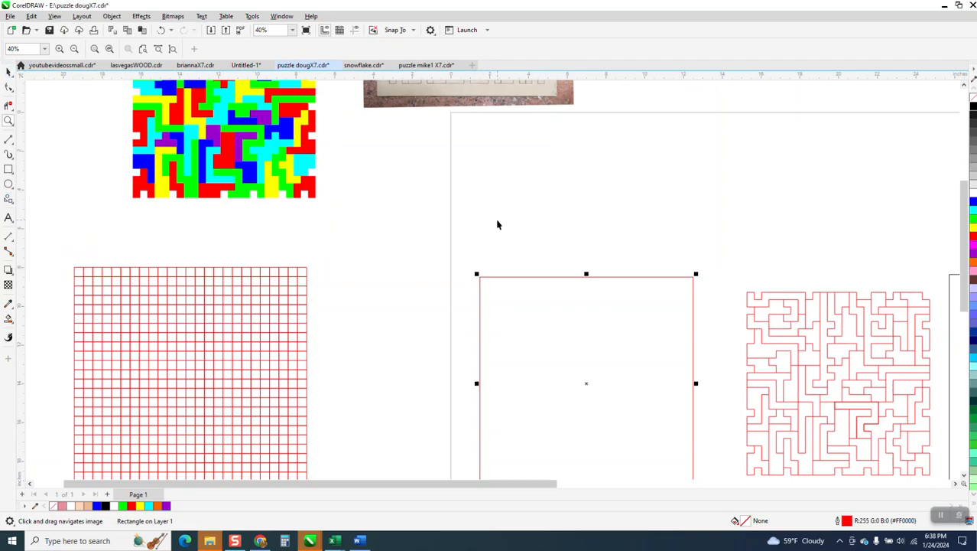
{"action": "scroll", "coordinate": [497, 220], "scroll_direction": "down", "scroll_amount": 2}
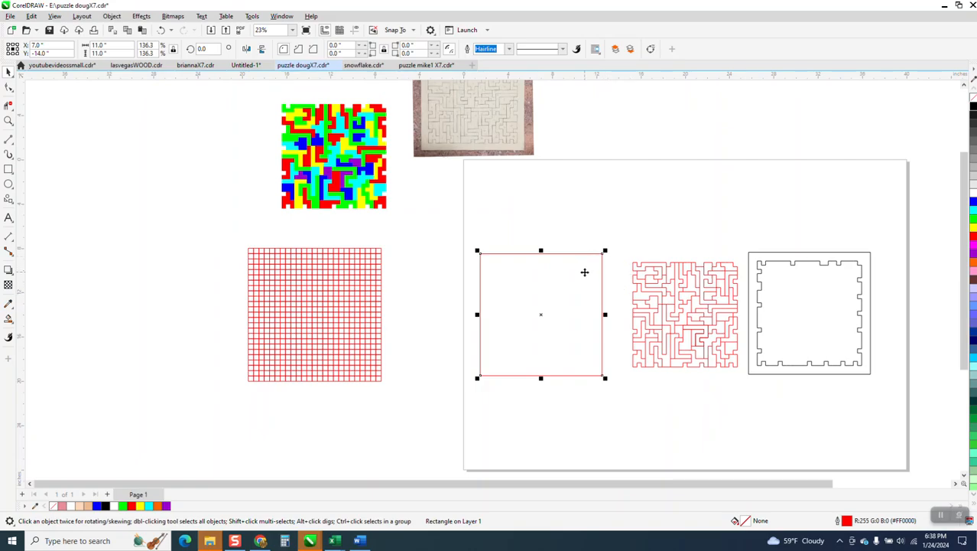
Move the black notched frame over the puzzle pieces and centre it on the page around them
{"action": "left_click", "coordinate": [757, 283]}
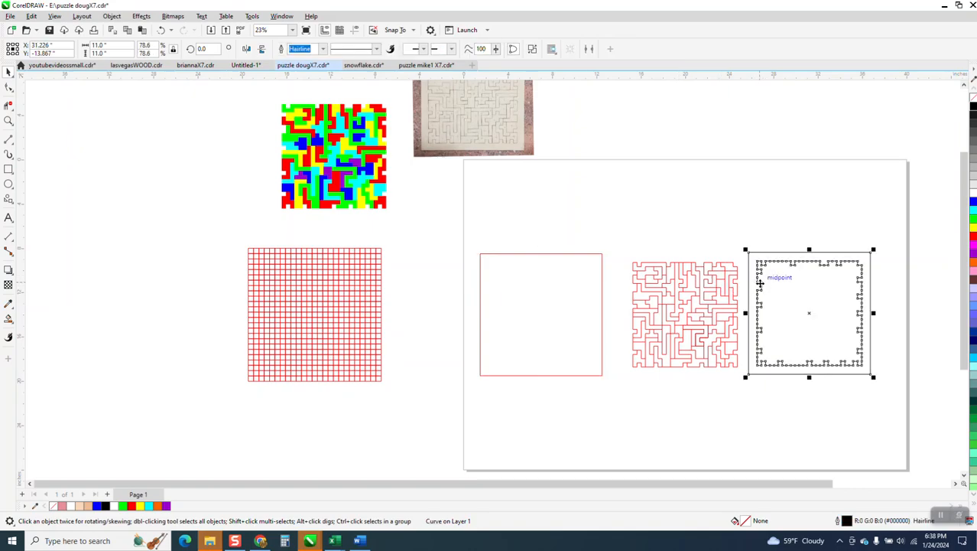
{"action": "left_click_drag", "start_coordinate": [758, 283], "coordinate": [614, 283]}
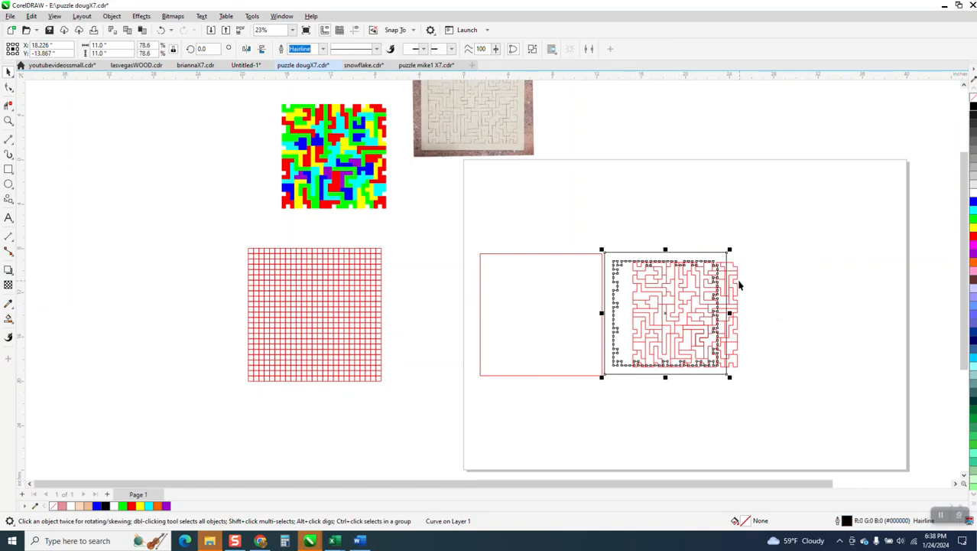
{"action": "left_click", "coordinate": [738, 282]}
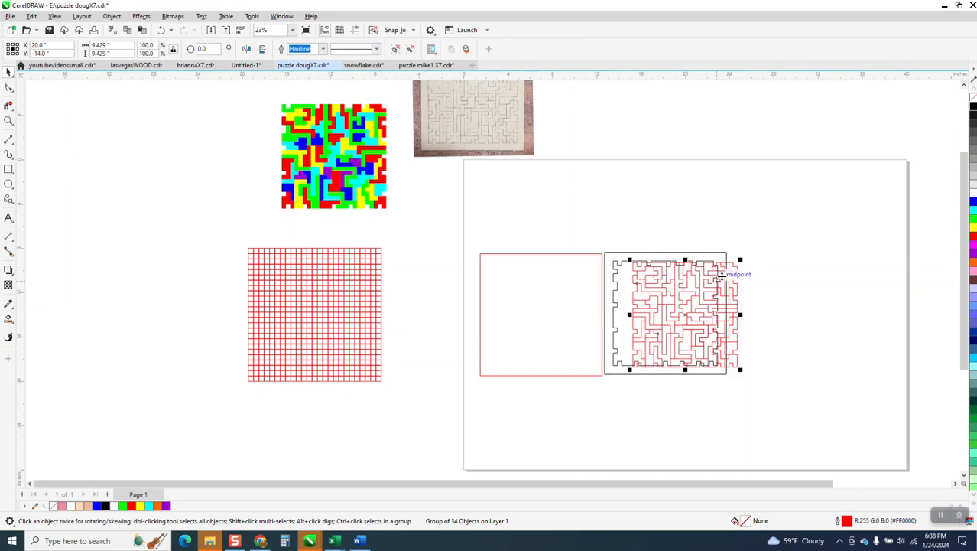
{"action": "left_click", "coordinate": [727, 254]}
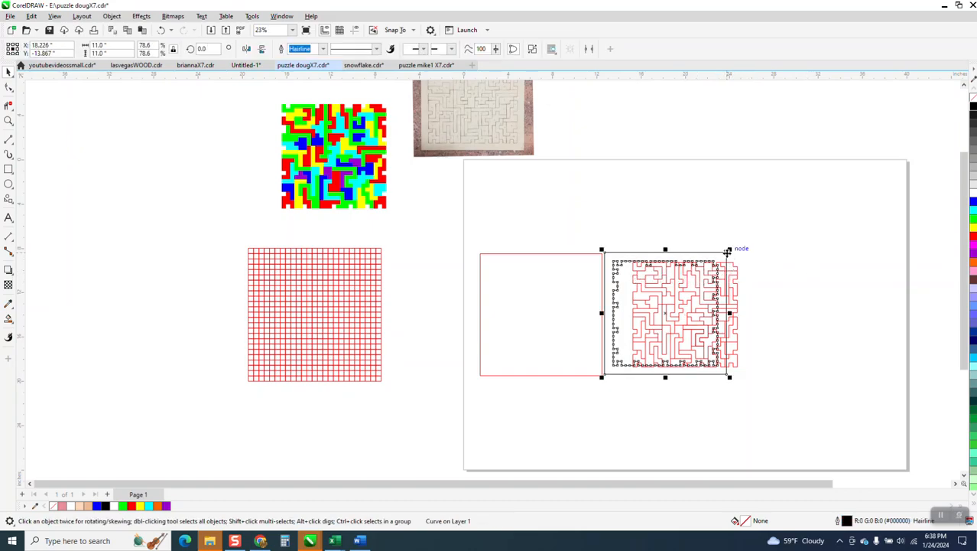
{"action": "key", "text": "p"}
Resize the black frame and the puzzle pieces together to 7 inches
{"action": "left_click_drag", "start_coordinate": [602, 227], "coordinate": [623, 272]}
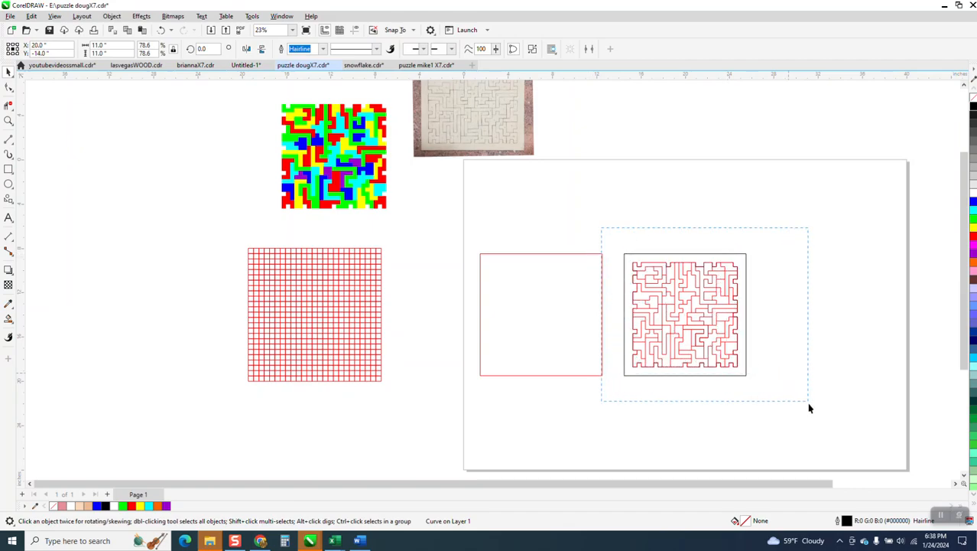
{"action": "left_click_drag", "start_coordinate": [809, 408], "coordinate": [803, 396]}
{"action": "left_click_drag", "start_coordinate": [125, 48], "coordinate": [83, 58]}
{"action": "type", "text": "7"}
{"action": "key", "text": "Return"}
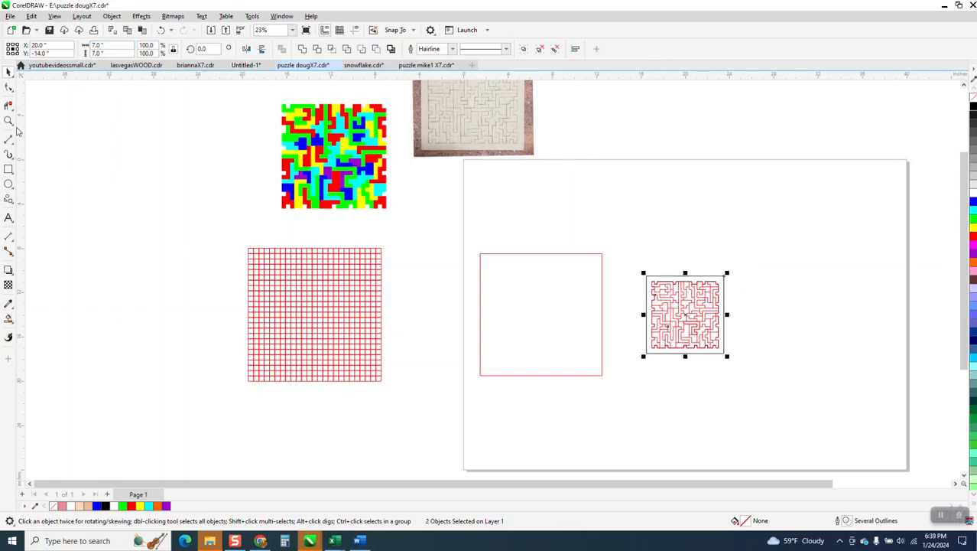
Measure the thickness of the upper-left puzzle piece's horizontal arm with a parallel dimension
{"action": "left_click", "coordinate": [9, 120]}
{"action": "left_click_drag", "start_coordinate": [626, 253], "coordinate": [755, 334]}
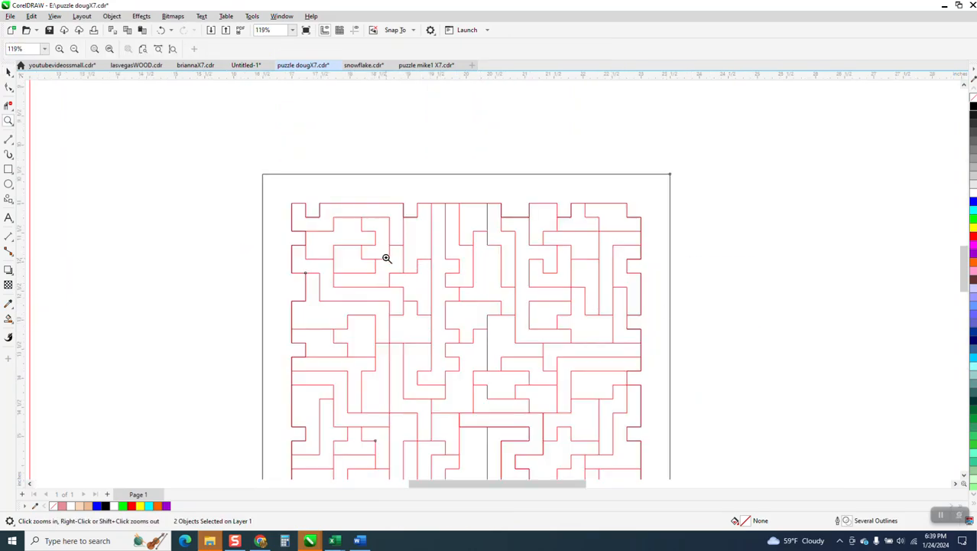
{"action": "left_click_drag", "start_coordinate": [274, 187], "coordinate": [444, 261]}
{"action": "scroll", "coordinate": [156, 179], "scroll_direction": "down", "scroll_amount": 1}
{"action": "scroll", "coordinate": [146, 174], "scroll_direction": "down", "scroll_amount": 1}
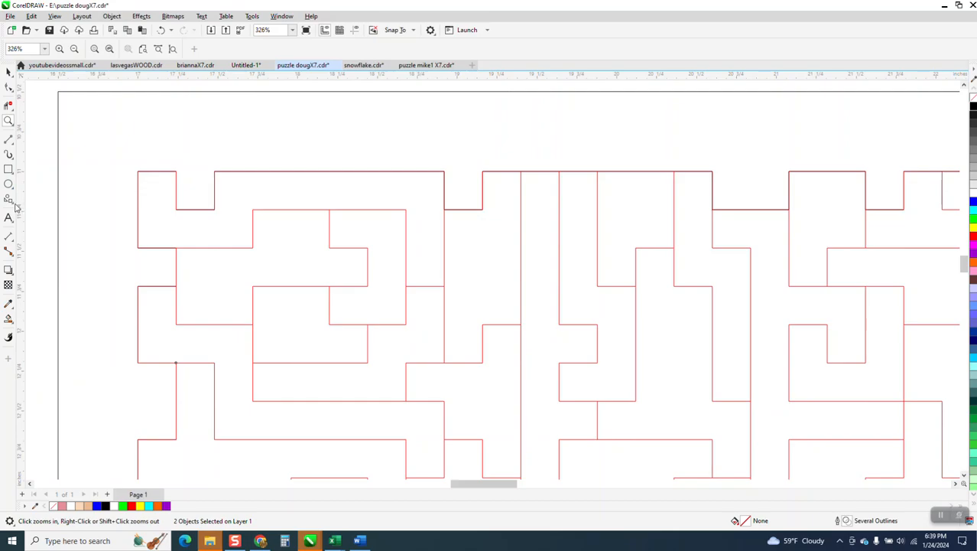
{"action": "left_click", "coordinate": [11, 249]}
{"action": "left_click", "coordinate": [54, 238]}
{"action": "left_click_drag", "start_coordinate": [302, 209], "coordinate": [305, 175]}
{"action": "left_click", "coordinate": [305, 174]}
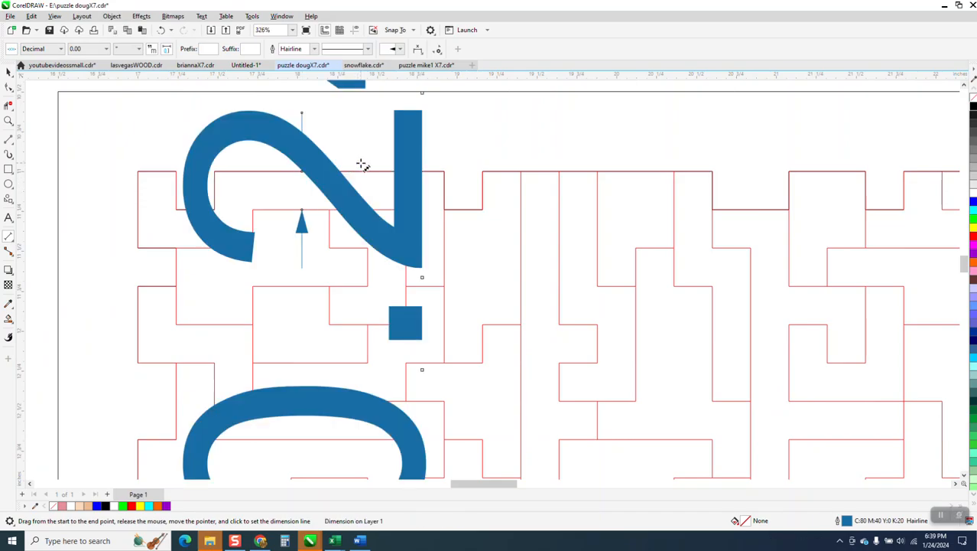
Delete the blue dimension from the reduced puzzle
{"action": "left_click", "coordinate": [8, 73]}
{"action": "scroll", "coordinate": [298, 252], "scroll_direction": "down", "scroll_amount": 5}
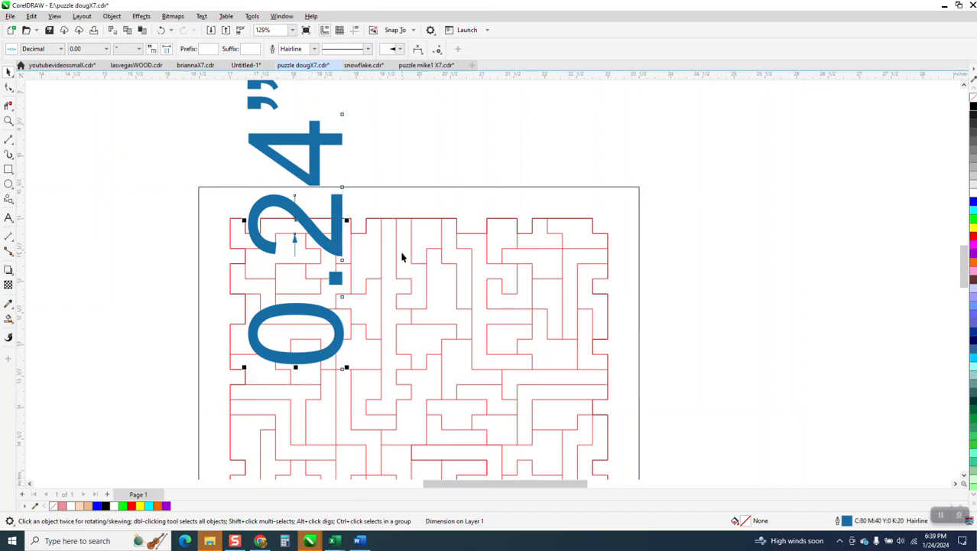
{"action": "scroll", "coordinate": [384, 230], "scroll_direction": "down", "scroll_amount": 2}
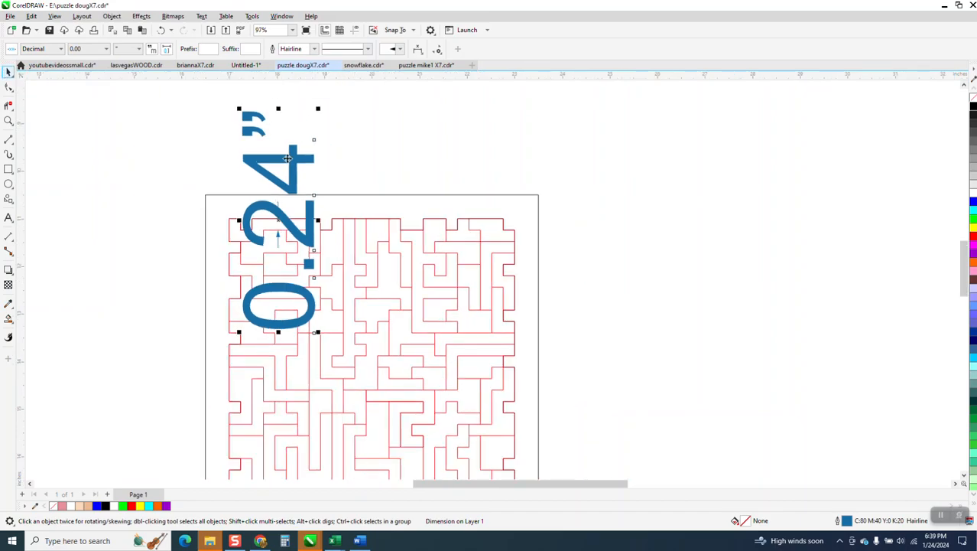
{"action": "key", "text": "Delete"}
{"action": "scroll", "coordinate": [333, 185], "scroll_direction": "down", "scroll_amount": 2}
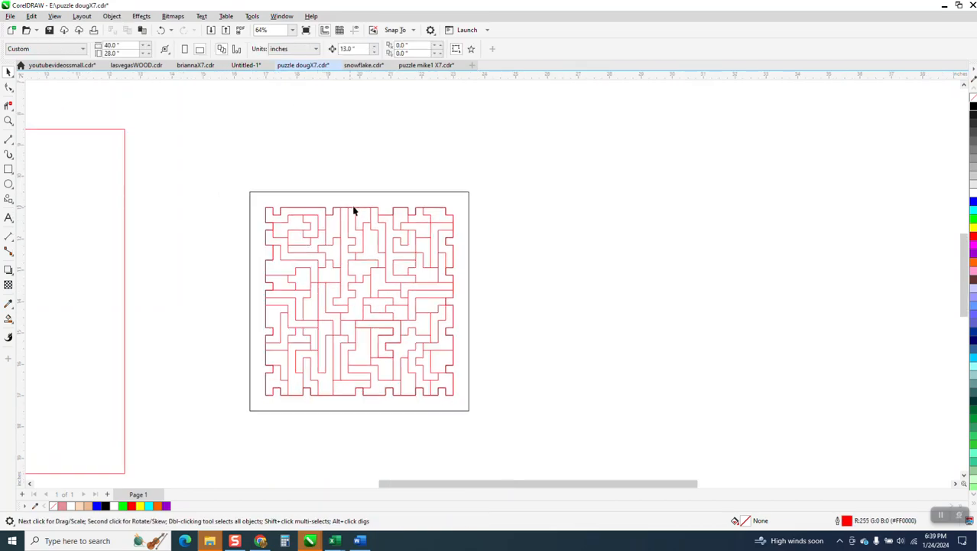
Undo the dimension and the 7-inch resize of the frame and pieces, and leave nothing selected
{"action": "left_click", "coordinate": [161, 31]}
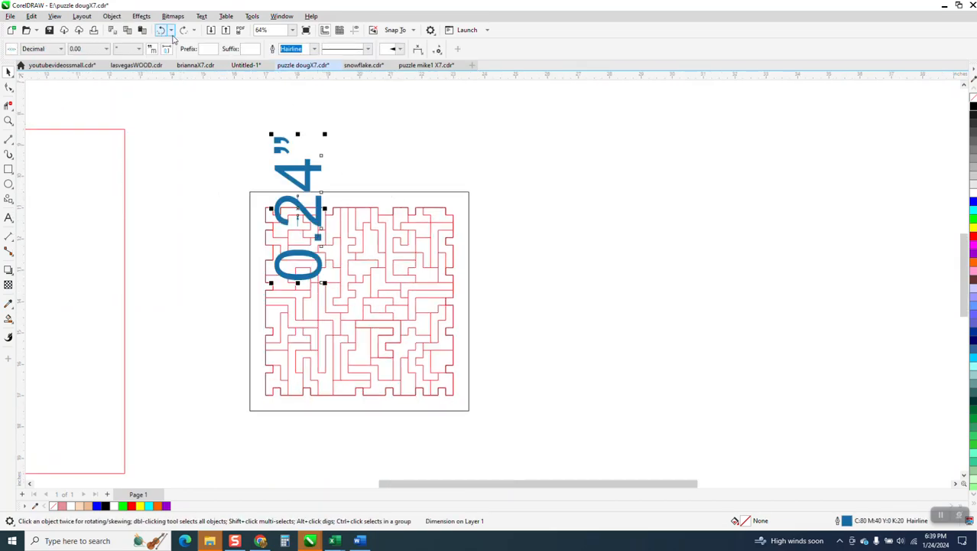
{"action": "left_click", "coordinate": [162, 30]}
{"action": "left_click", "coordinate": [161, 31]}
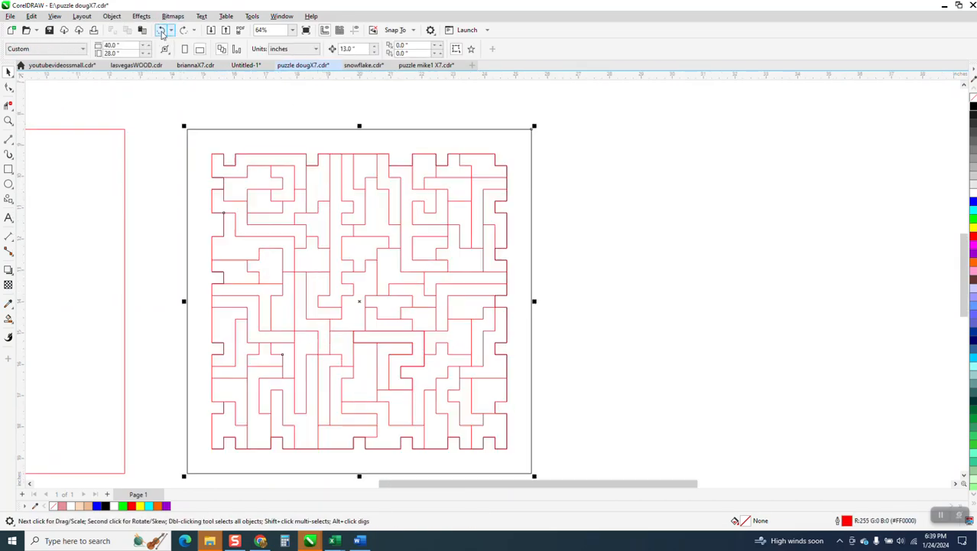
{"action": "scroll", "coordinate": [454, 230], "scroll_direction": "down", "scroll_amount": 2}
{"action": "scroll", "coordinate": [454, 230], "scroll_direction": "down", "scroll_amount": 4}
{"action": "left_click", "coordinate": [447, 184]}
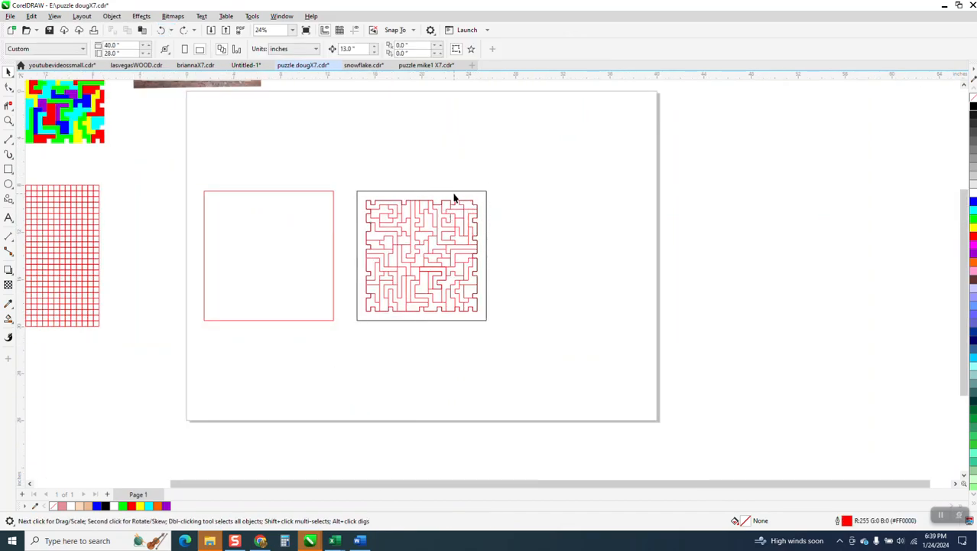
Measure the width of the piece arm beside the notch in the puzzle's upper edge with a horizontal dimension, and delete the dimension
{"action": "left_click", "coordinate": [8, 120]}
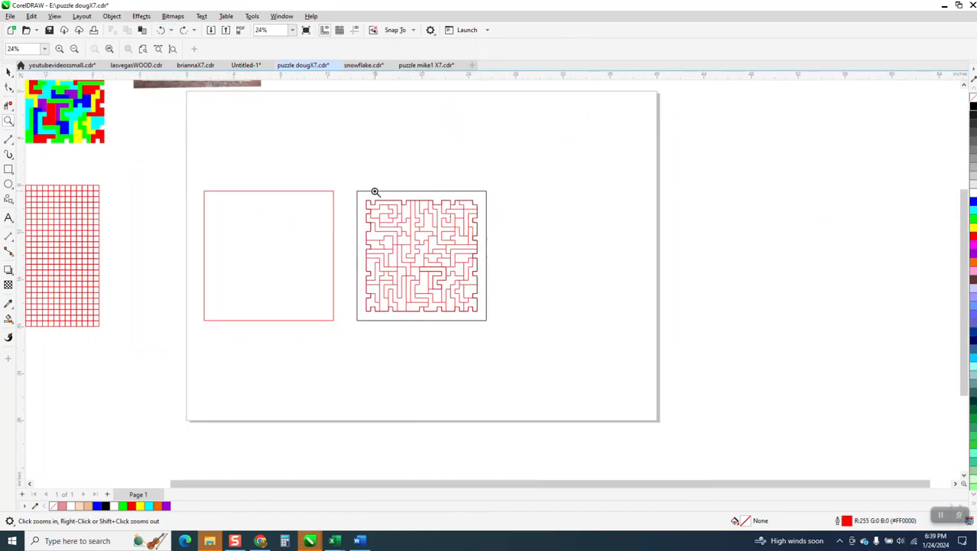
{"action": "left_click_drag", "start_coordinate": [376, 192], "coordinate": [453, 236]}
{"action": "left_click", "coordinate": [14, 241]}
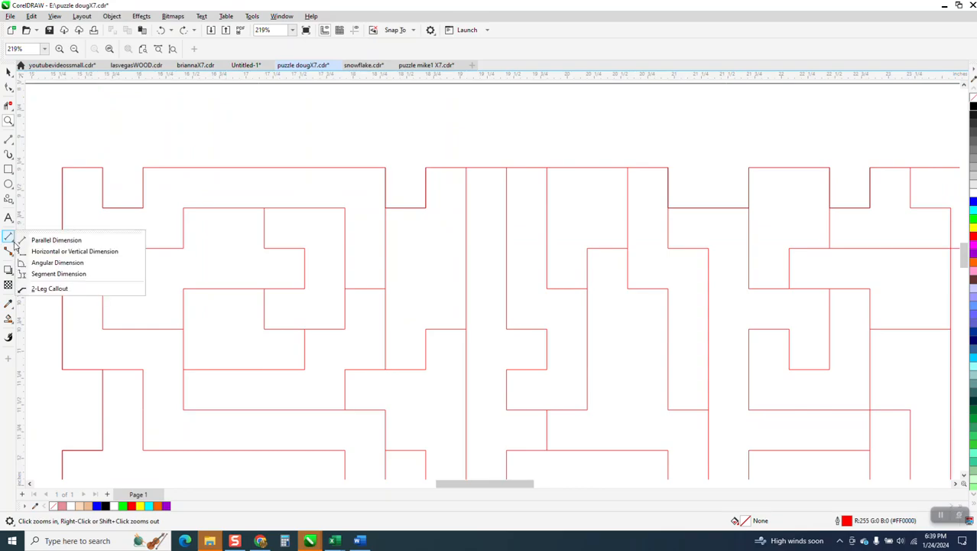
{"action": "left_click", "coordinate": [69, 251]}
{"action": "left_click_drag", "start_coordinate": [466, 194], "coordinate": [426, 196]}
{"action": "left_click", "coordinate": [425, 195]}
{"action": "scroll", "coordinate": [281, 212], "scroll_direction": "down", "scroll_amount": 1}
{"action": "left_click", "coordinate": [9, 73]}
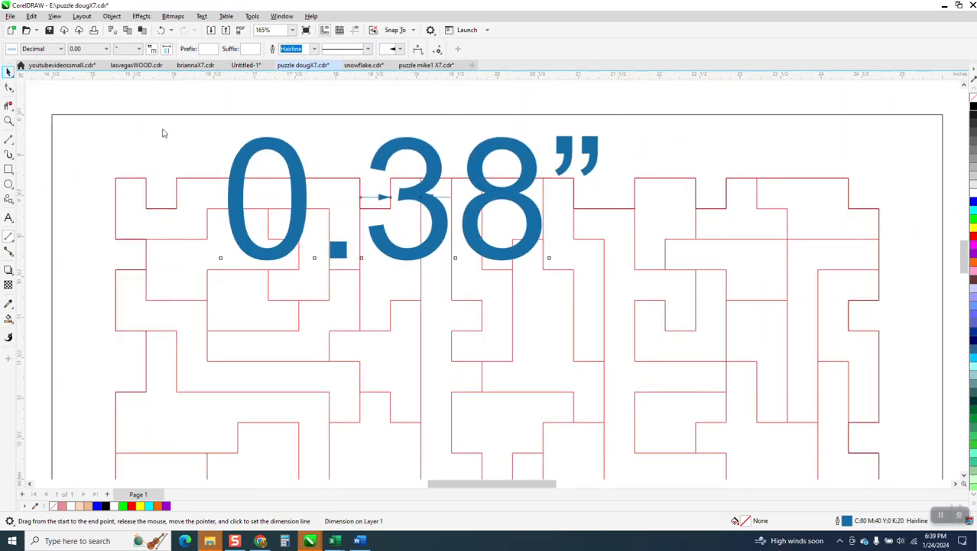
{"action": "scroll", "coordinate": [381, 204], "scroll_direction": "down", "scroll_amount": 3}
{"action": "key", "text": "Delete"}
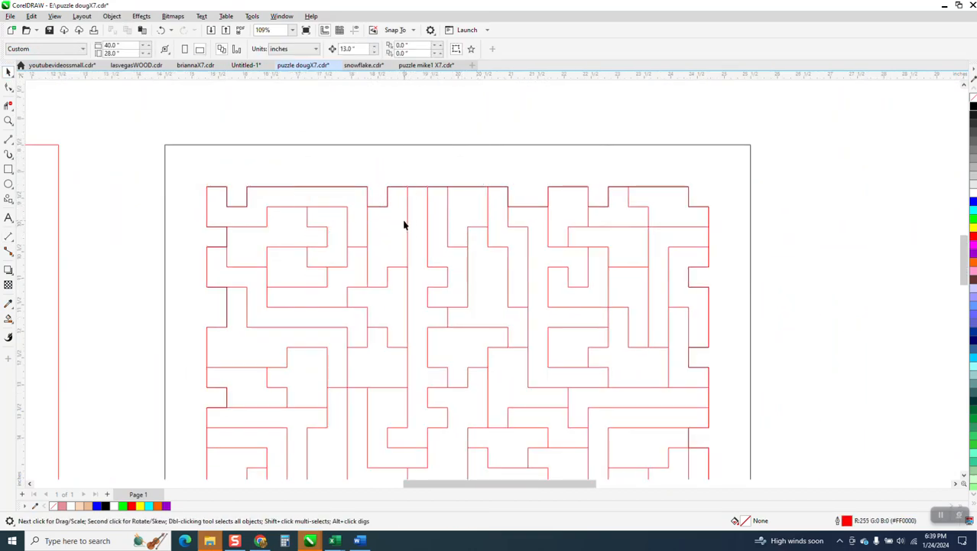
Move the black notched frame off the puzzle pieces to the empty page area on their right
{"action": "scroll", "coordinate": [367, 188], "scroll_direction": "down", "scroll_amount": 2}
{"action": "left_click_drag", "start_coordinate": [419, 167], "coordinate": [774, 163]}
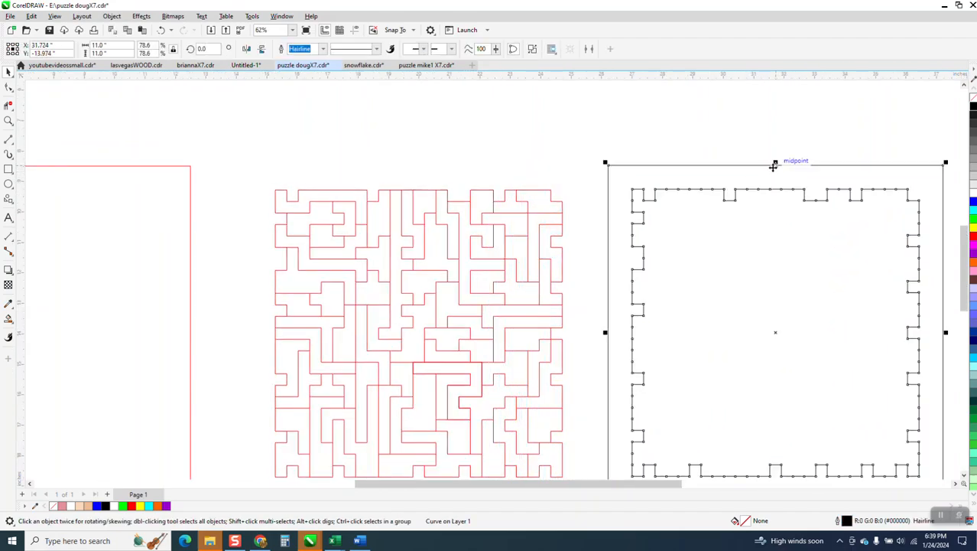
{"action": "scroll", "coordinate": [368, 202], "scroll_direction": "down", "scroll_amount": 2}
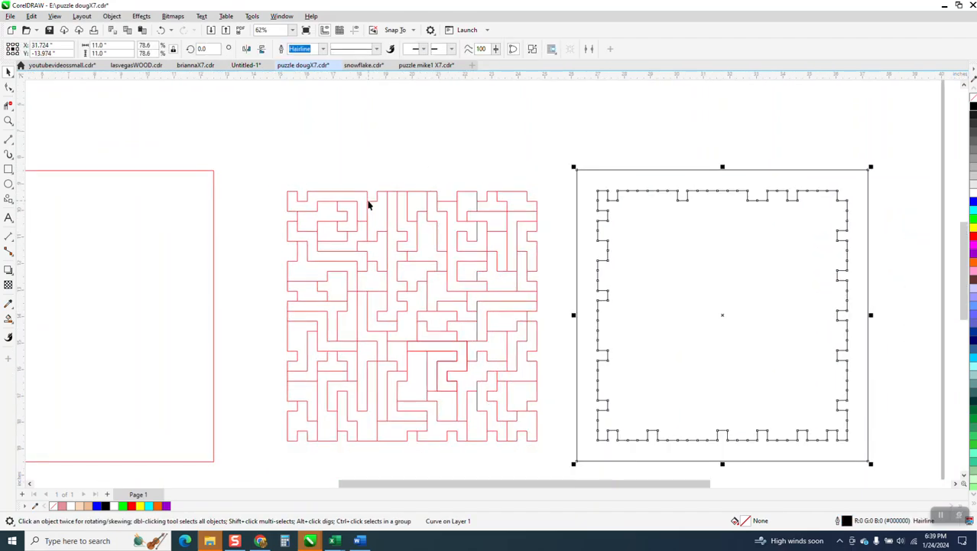
Ungroup the red puzzle piece outlines and clear the selection
{"action": "left_click", "coordinate": [356, 205]}
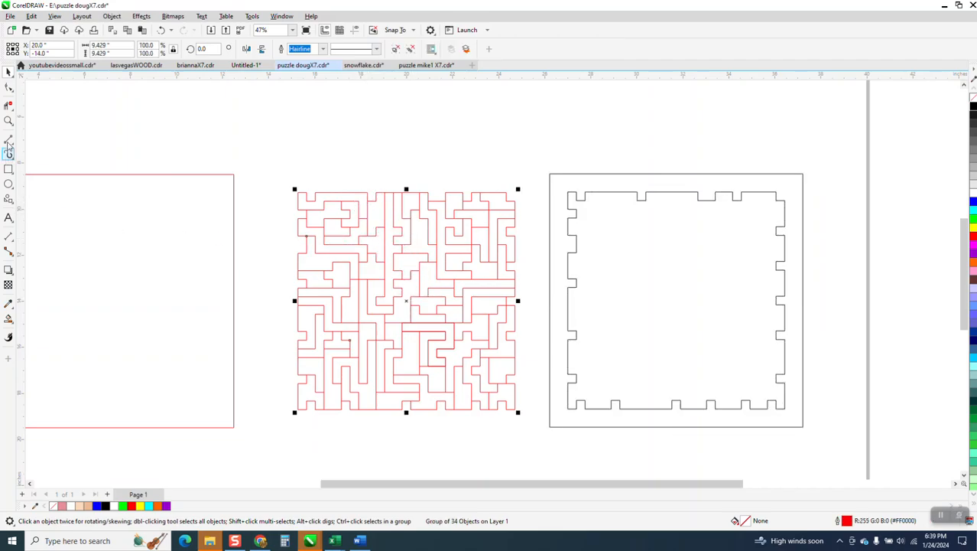
{"action": "left_click", "coordinate": [8, 121]}
{"action": "left_click_drag", "start_coordinate": [279, 176], "coordinate": [633, 297]}
{"action": "right_click", "coordinate": [613, 286]}
{"action": "left_click", "coordinate": [8, 71]}
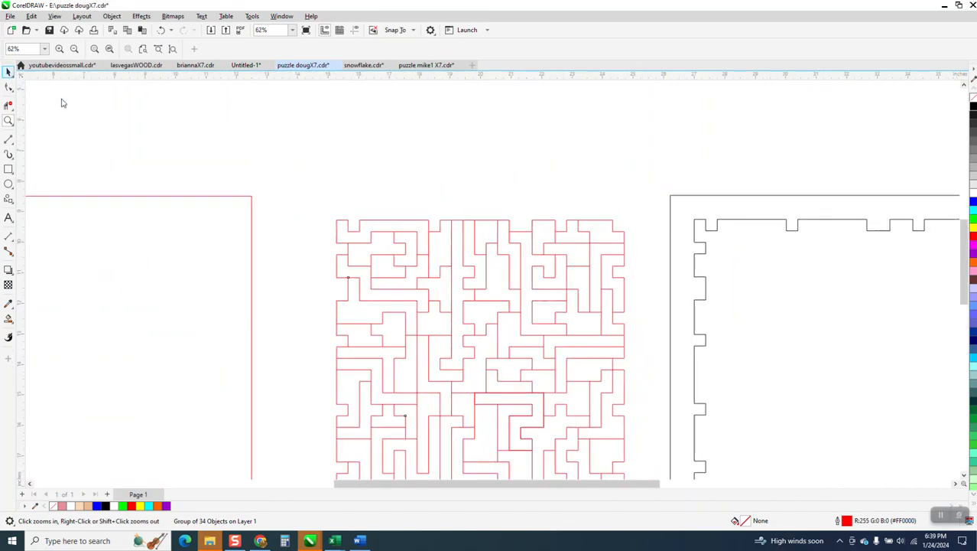
{"action": "left_click", "coordinate": [241, 139]}
{"action": "left_click", "coordinate": [387, 220]}
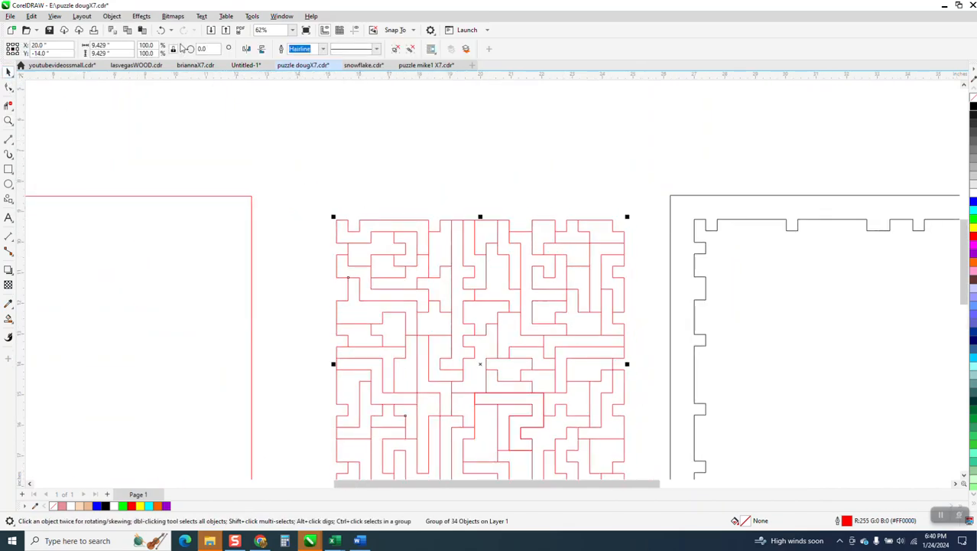
{"action": "left_click", "coordinate": [113, 16]}
{"action": "mouse_move", "coordinate": [159, 191]}
{"action": "left_click", "coordinate": [285, 203]}
{"action": "left_click", "coordinate": [338, 218]}
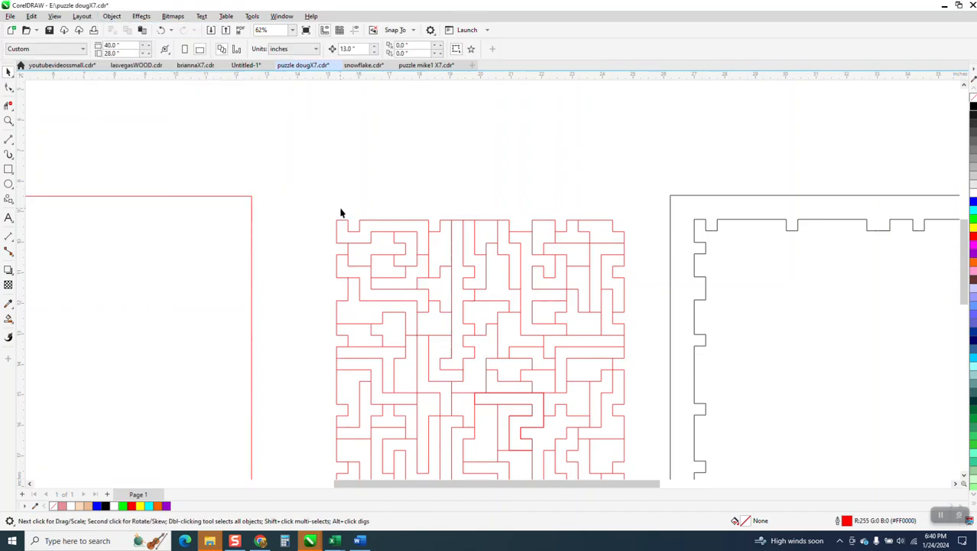
Move the upper-left outline segment just above the puzzle, try moving the large inner curve, and undo that second move
{"action": "left_click_drag", "start_coordinate": [377, 221], "coordinate": [373, 181]}
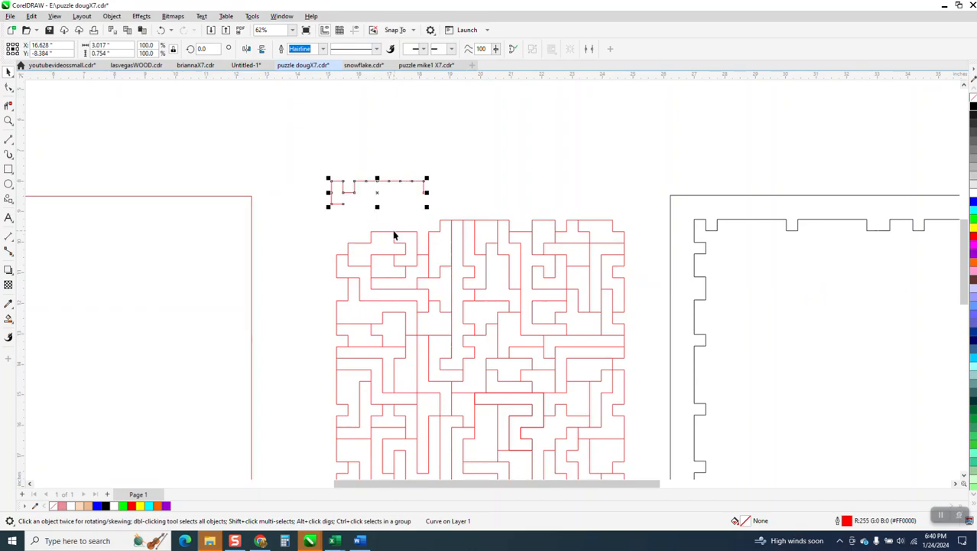
{"action": "left_click_drag", "start_coordinate": [387, 235], "coordinate": [375, 217]}
{"action": "left_click", "coordinate": [162, 30]}
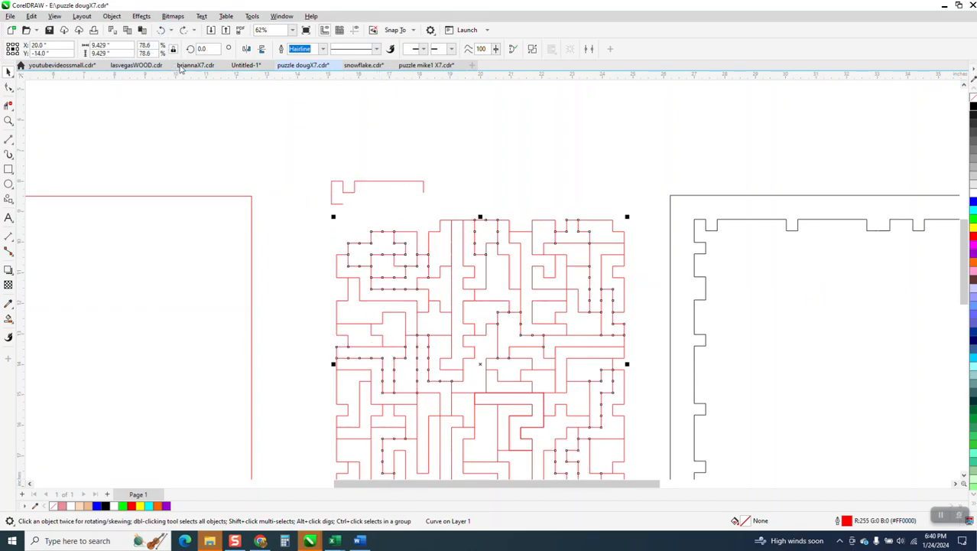
Try moving the outline segment at the puzzle's left edge outward, and undo both that move and the earlier upper-left segment move
{"action": "left_click", "coordinate": [112, 16]}
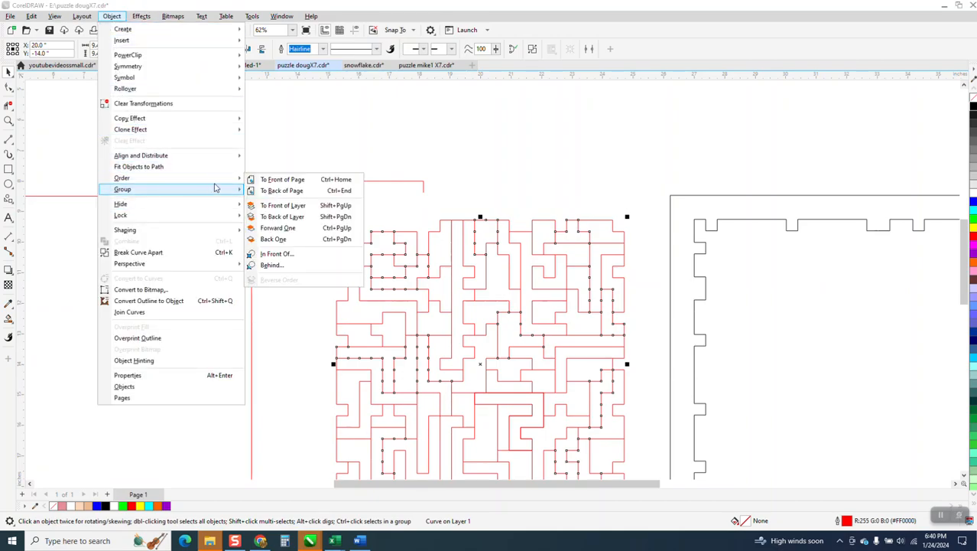
{"action": "left_click", "coordinate": [337, 164]}
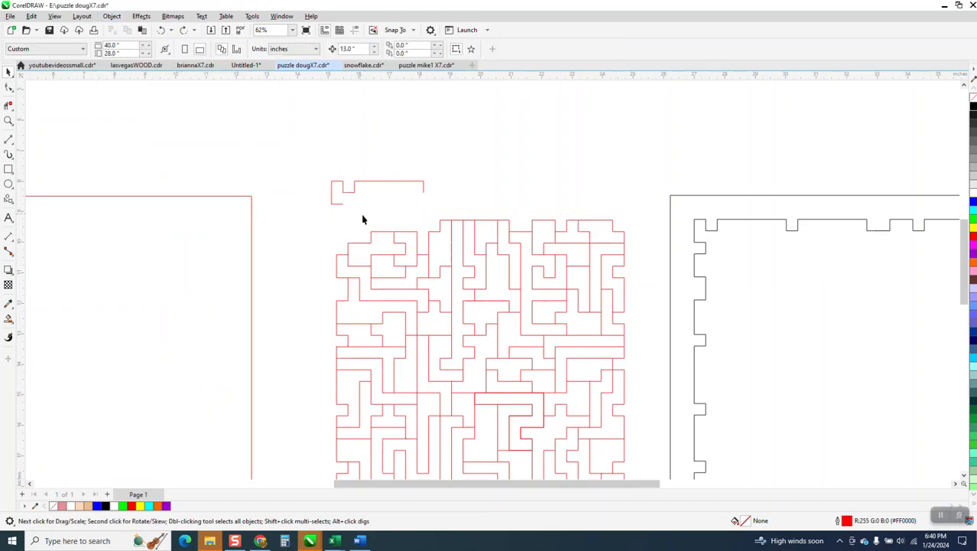
{"action": "left_click_drag", "start_coordinate": [336, 268], "coordinate": [261, 278]}
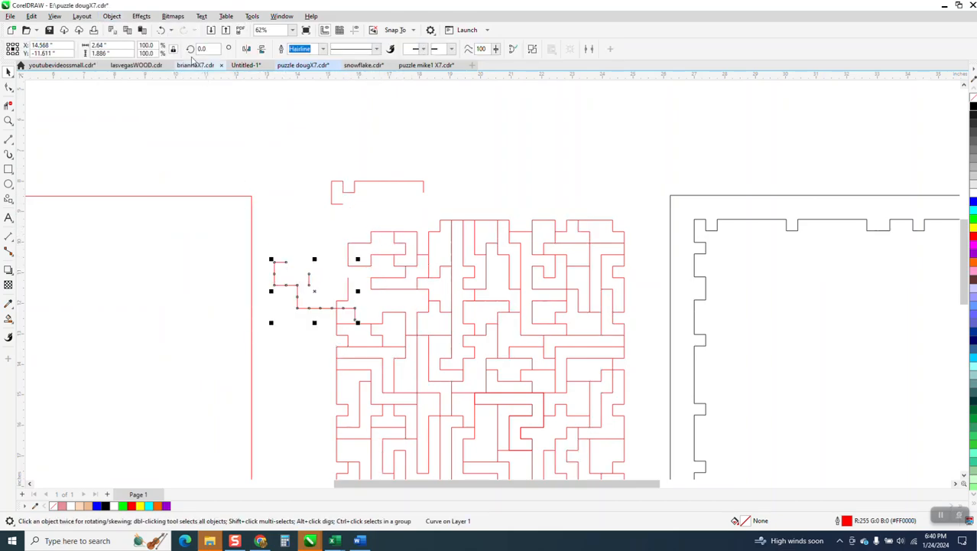
{"action": "left_click", "coordinate": [161, 30]}
{"action": "left_click", "coordinate": [161, 30]}
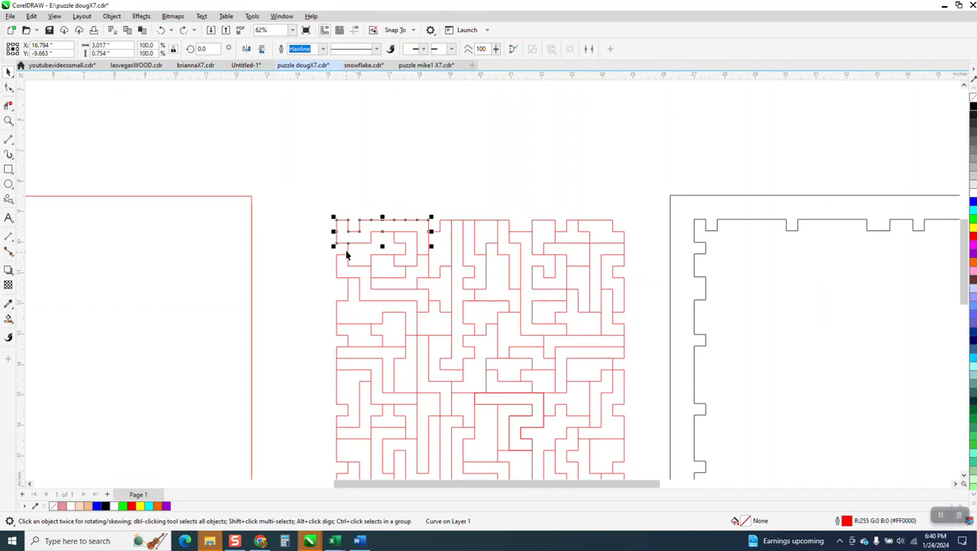
Move the doubled piece outline in the puzzle's lower middle out below the puzzle and delete it
{"action": "scroll", "coordinate": [362, 265], "scroll_direction": "down", "scroll_amount": 2}
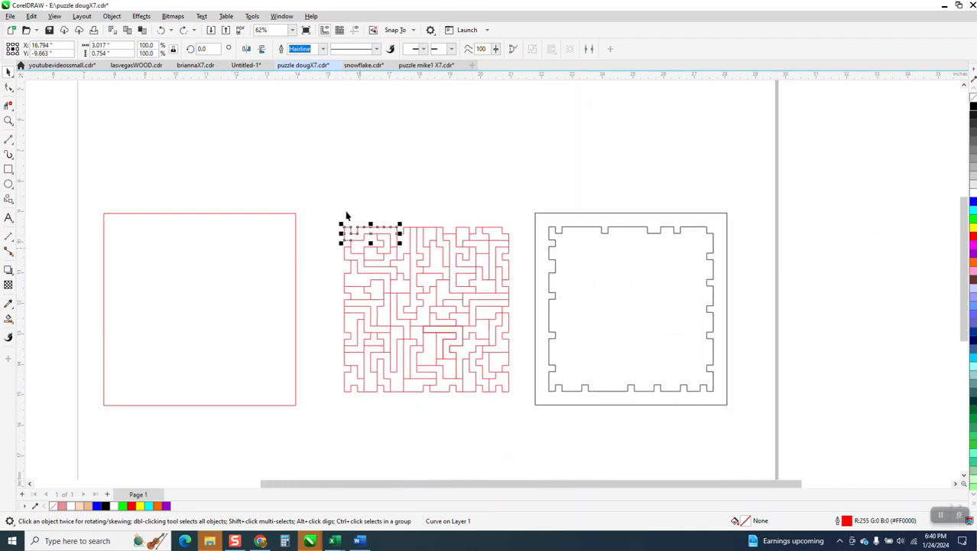
{"action": "left_click_drag", "start_coordinate": [334, 208], "coordinate": [510, 398]}
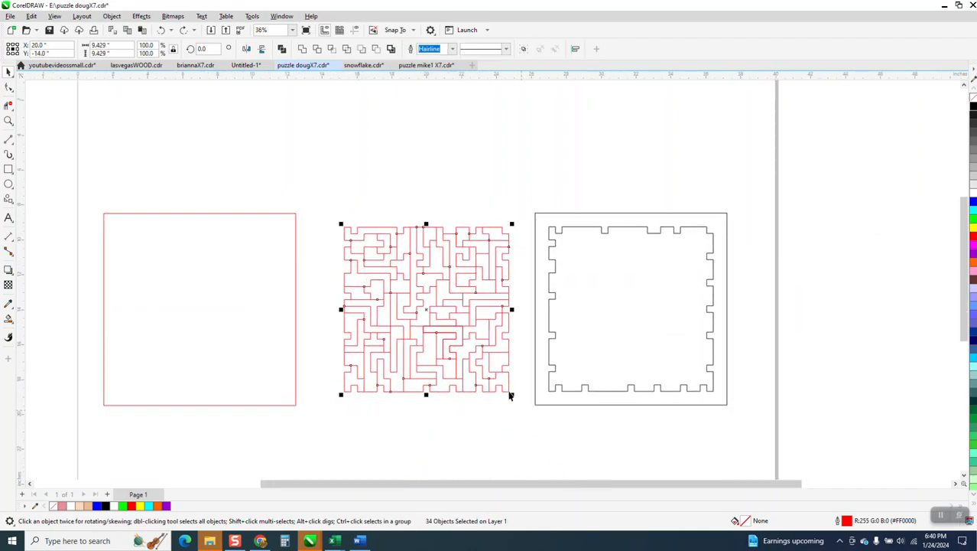
{"action": "left_click", "coordinate": [490, 254]}
{"action": "left_click_drag", "start_coordinate": [452, 332], "coordinate": [442, 411]}
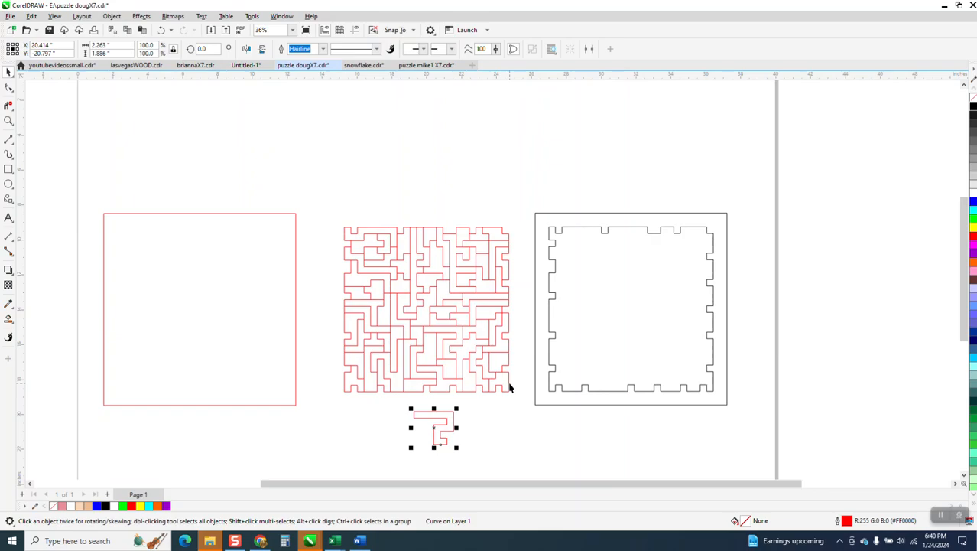
{"action": "key", "text": "Delete"}
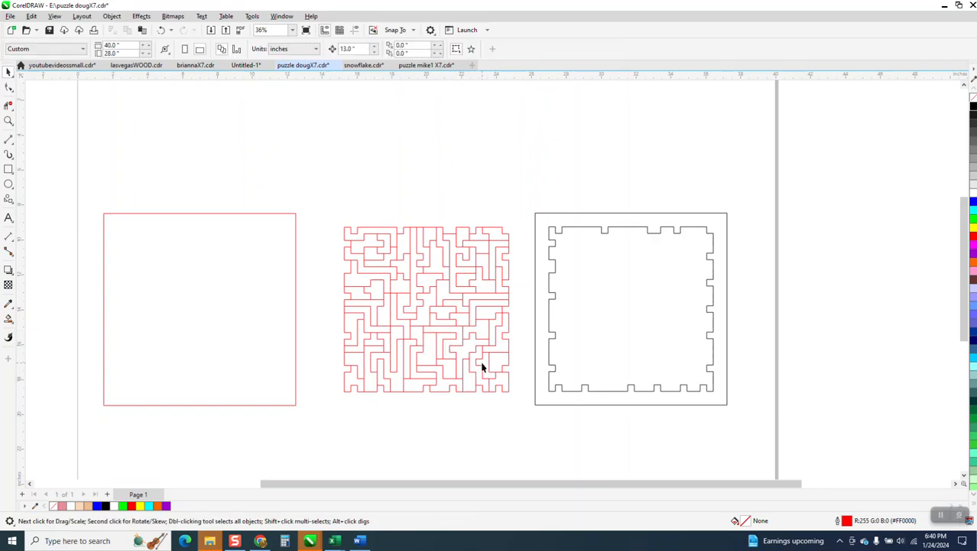
Try moving the small inner curve near the puzzle's upper-left corner above the puzzle, and undo the move
{"action": "scroll", "coordinate": [481, 367], "scroll_direction": "down", "scroll_amount": 2}
{"action": "scroll", "coordinate": [475, 348], "scroll_direction": "up", "scroll_amount": 3}
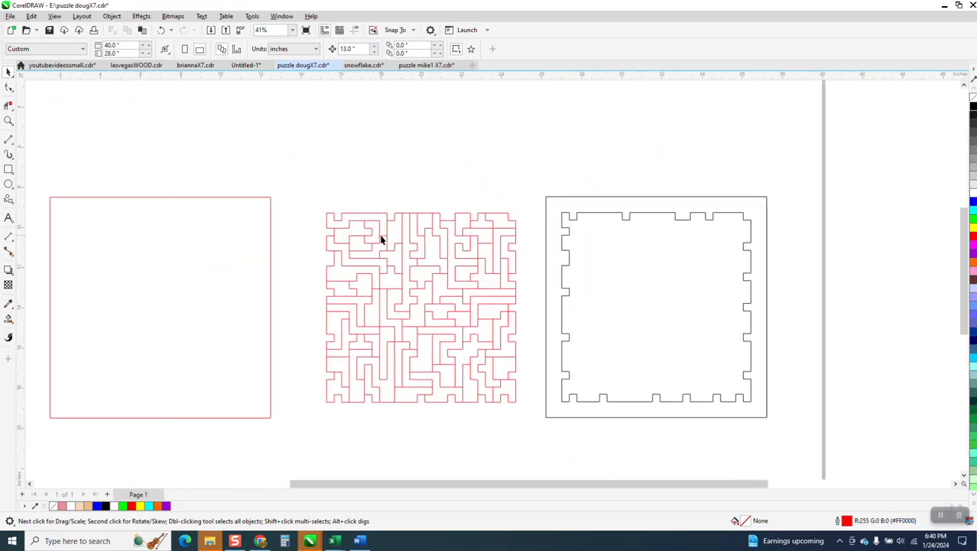
{"action": "left_click", "coordinate": [377, 233]}
{"action": "left_click_drag", "start_coordinate": [377, 231], "coordinate": [375, 188]}
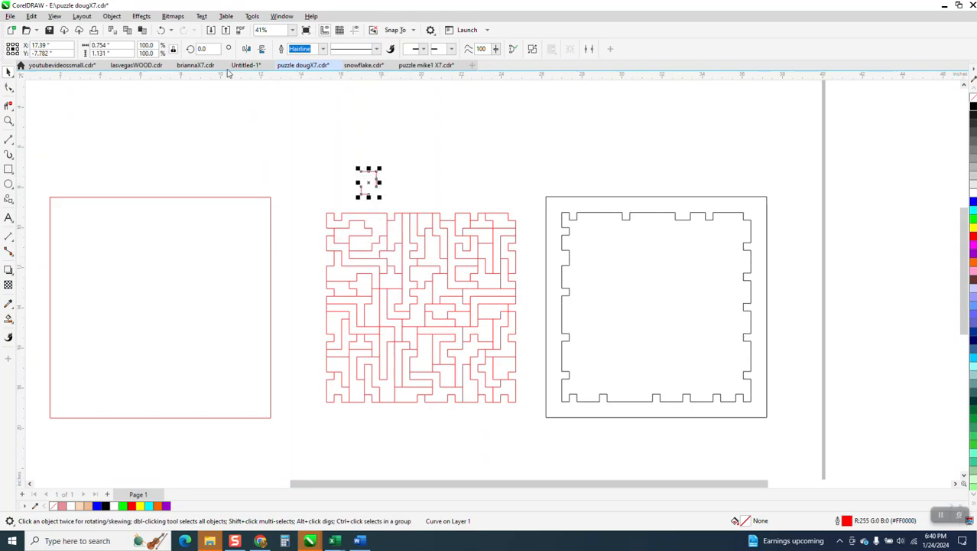
{"action": "left_click", "coordinate": [162, 30]}
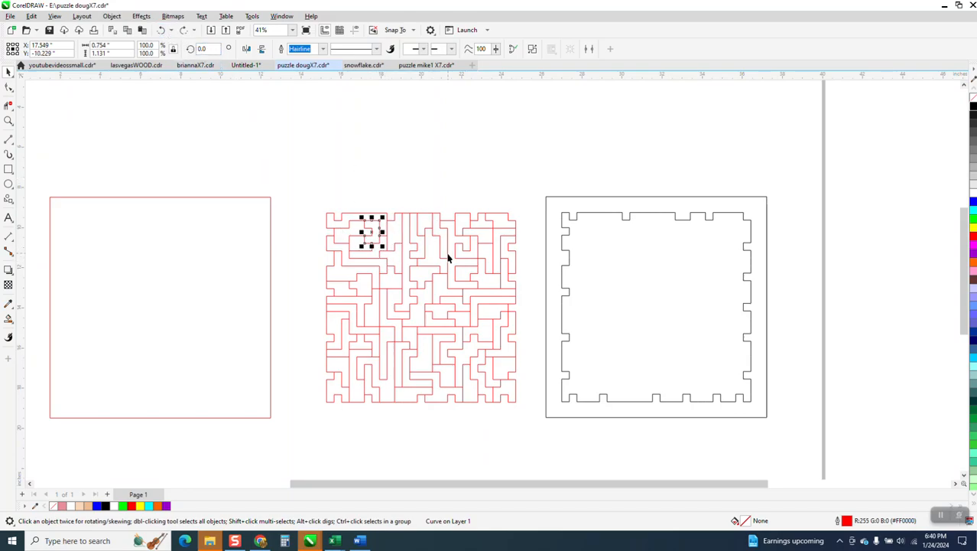
Try moving the large multi-part inner curve from the puzzle toward the upper left, and undo the move
{"action": "left_click", "coordinate": [451, 415]}
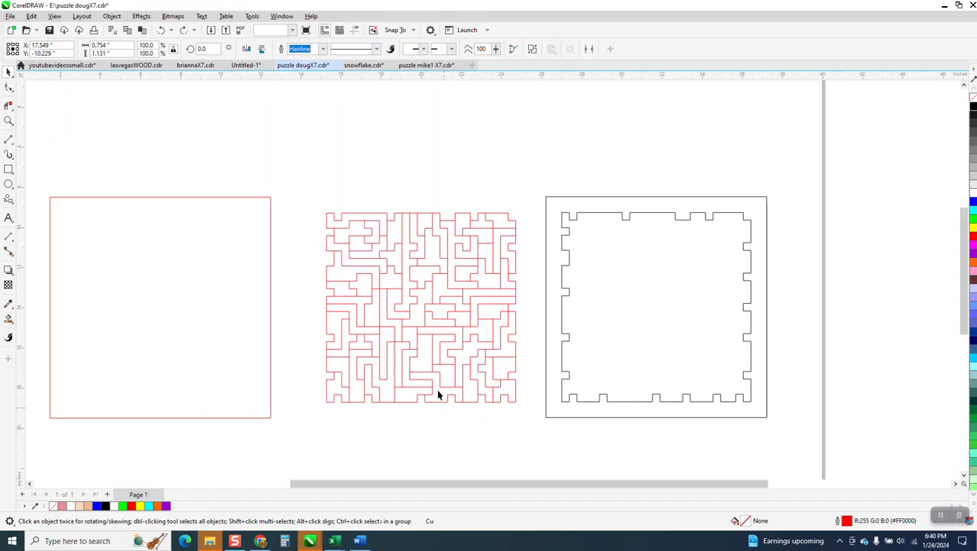
{"action": "left_click", "coordinate": [437, 376]}
{"action": "left_click_drag", "start_coordinate": [437, 376], "coordinate": [285, 215]}
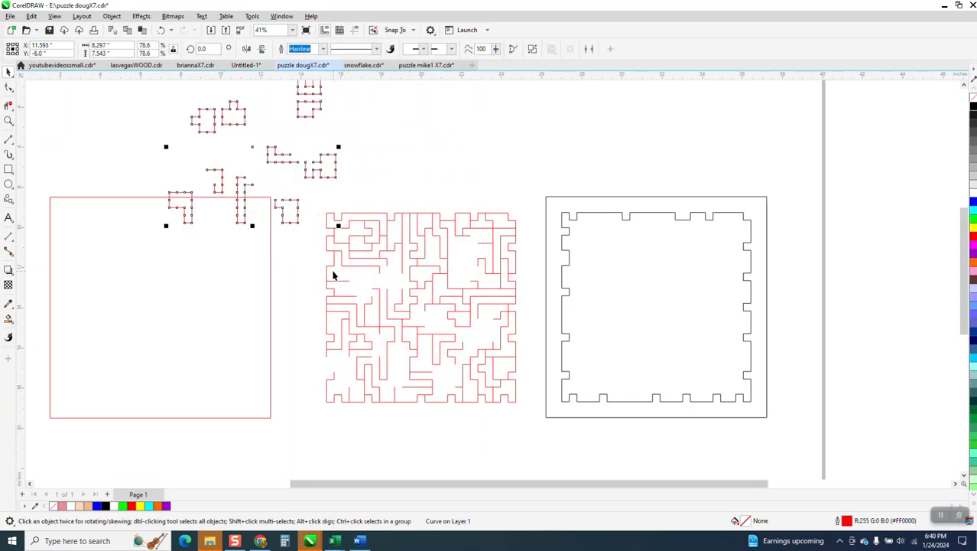
{"action": "left_click", "coordinate": [162, 31]}
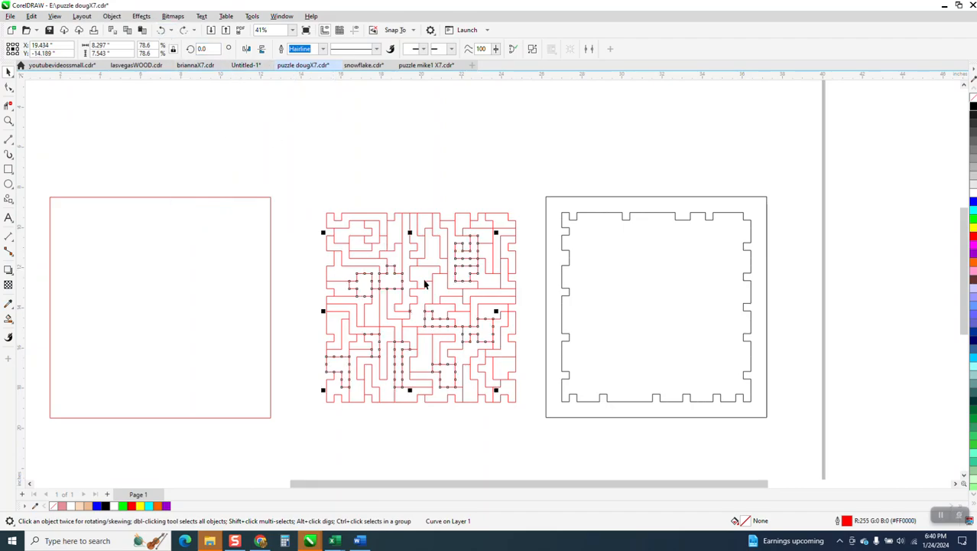
Select all the red puzzle piece outlines to check how many objects they consist of
{"action": "left_click", "coordinate": [446, 437]}
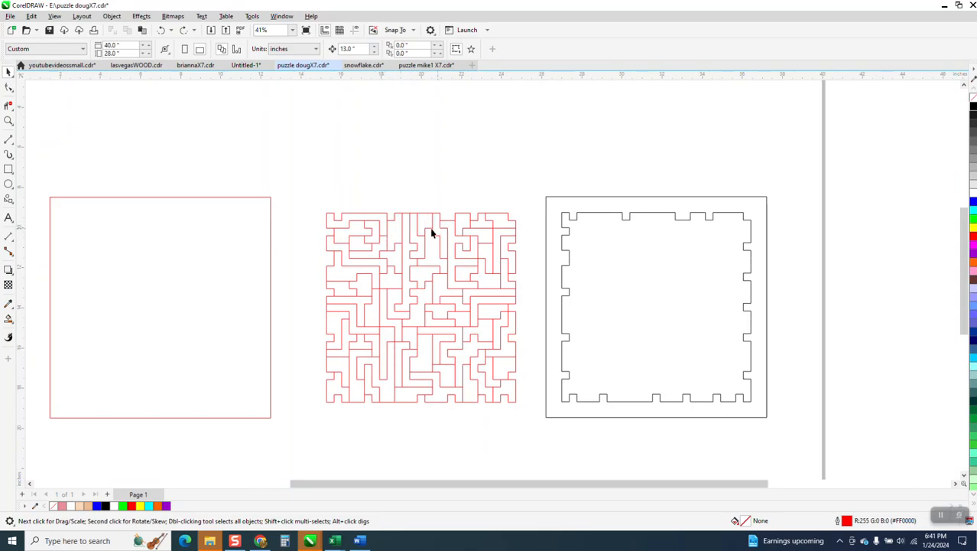
{"action": "left_click_drag", "start_coordinate": [309, 204], "coordinate": [534, 425]}
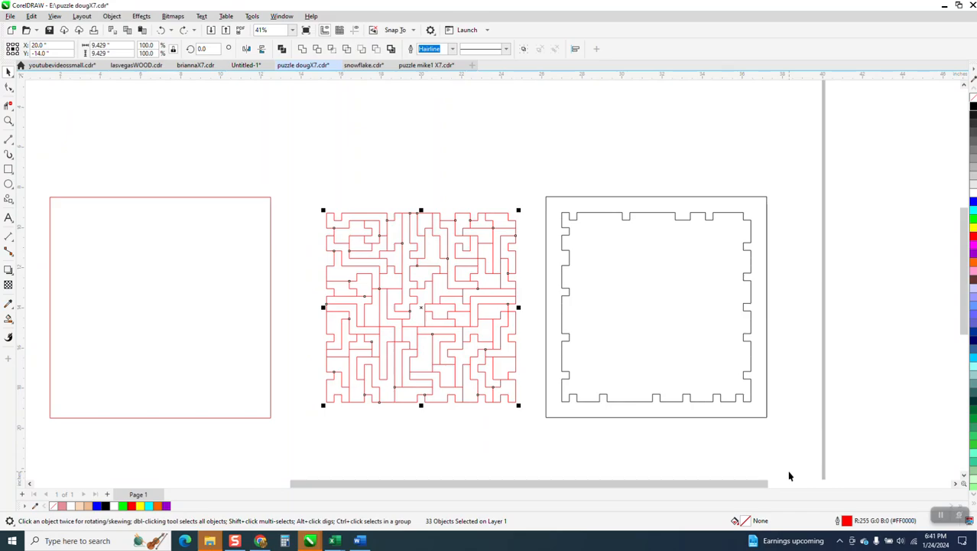
{"action": "scroll", "coordinate": [510, 309], "scroll_direction": "down", "scroll_amount": 3}
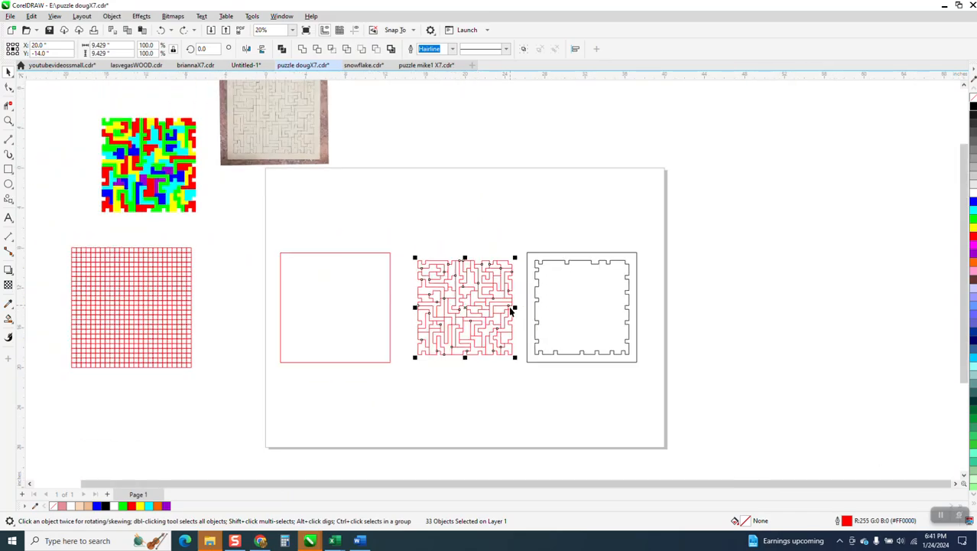
Delete the puzzle's reference photo above the page and the red square grid to the left of the page
{"action": "left_click", "coordinate": [284, 144]}
{"action": "key", "text": "Delete"}
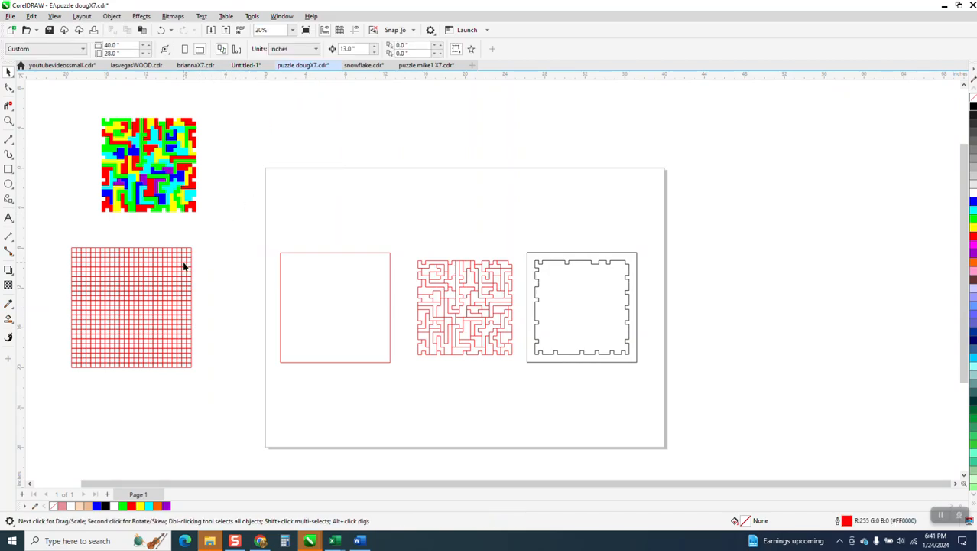
{"action": "left_click", "coordinate": [184, 262]}
{"action": "key", "text": "Delete"}
{"action": "scroll", "coordinate": [289, 285], "scroll_direction": "down", "scroll_amount": 1}
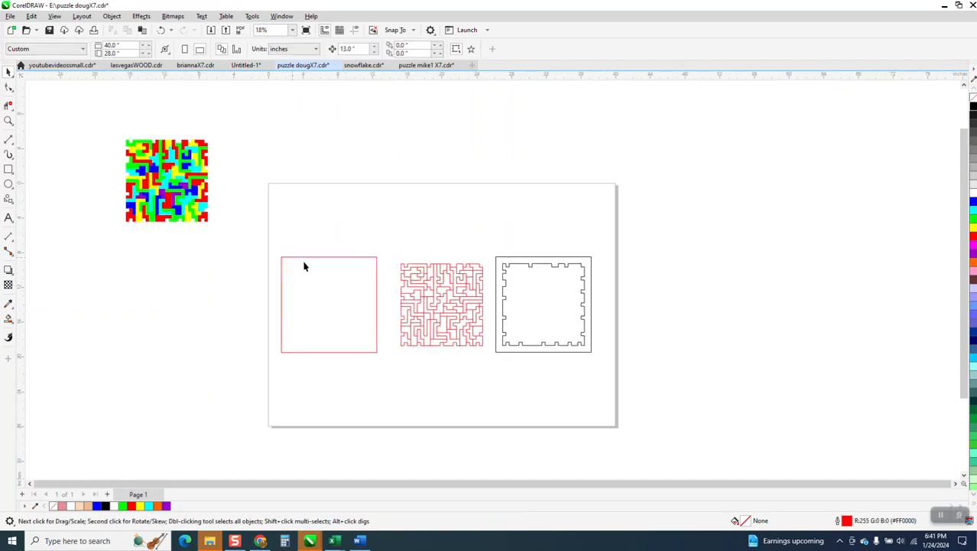